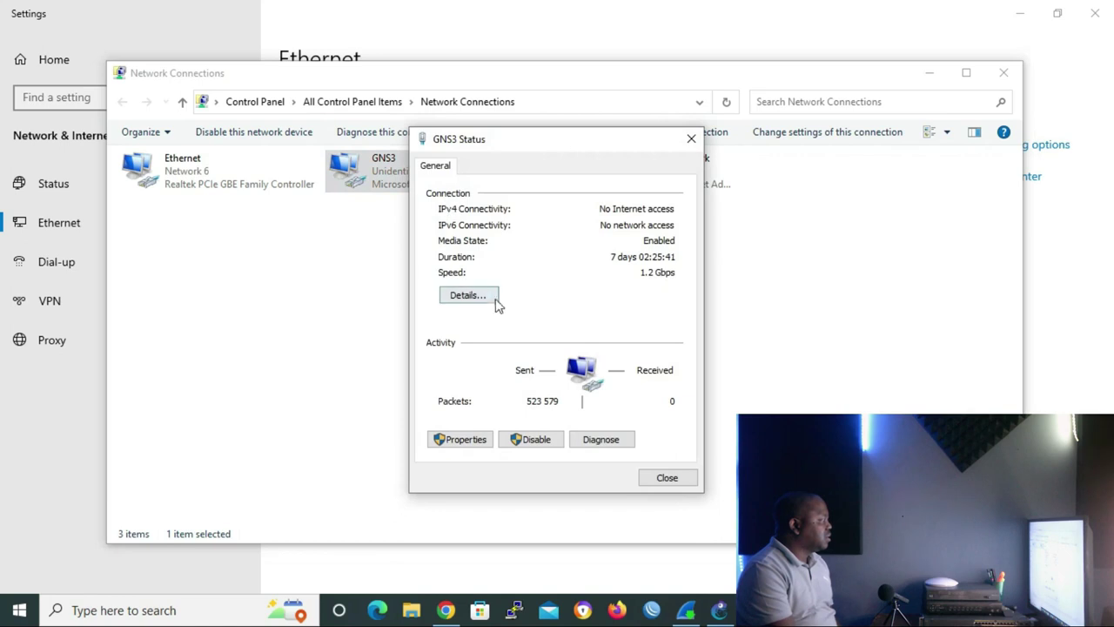
- Show the GNS3 adapter's details, confirming 192.168.1.254 with mask 255.255.255.0
left_click(487, 297)
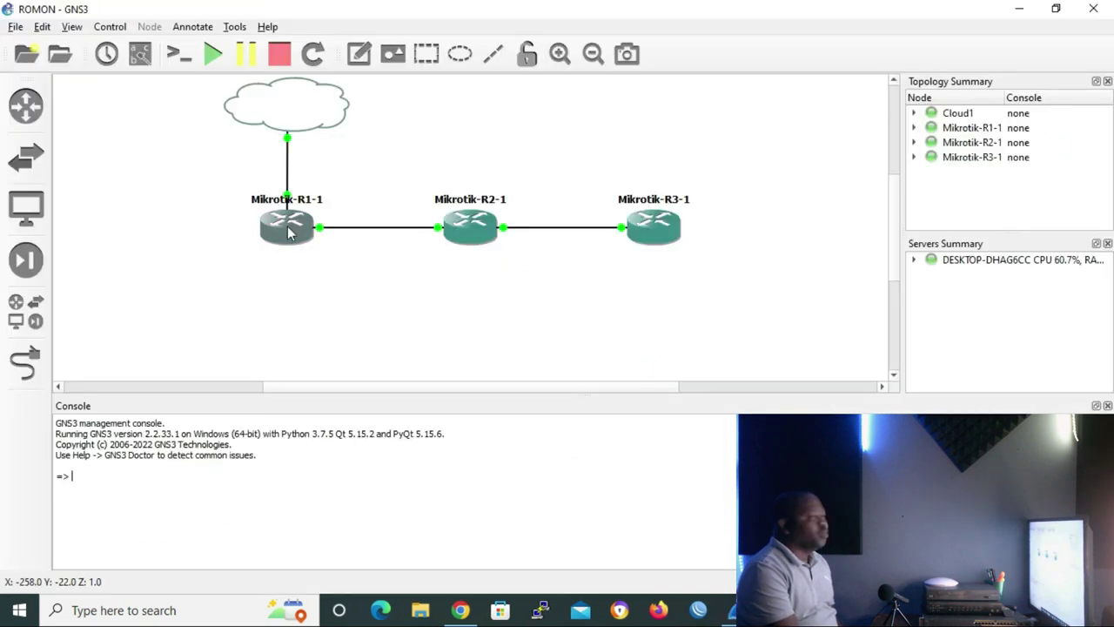
mouse_move(281, 240)
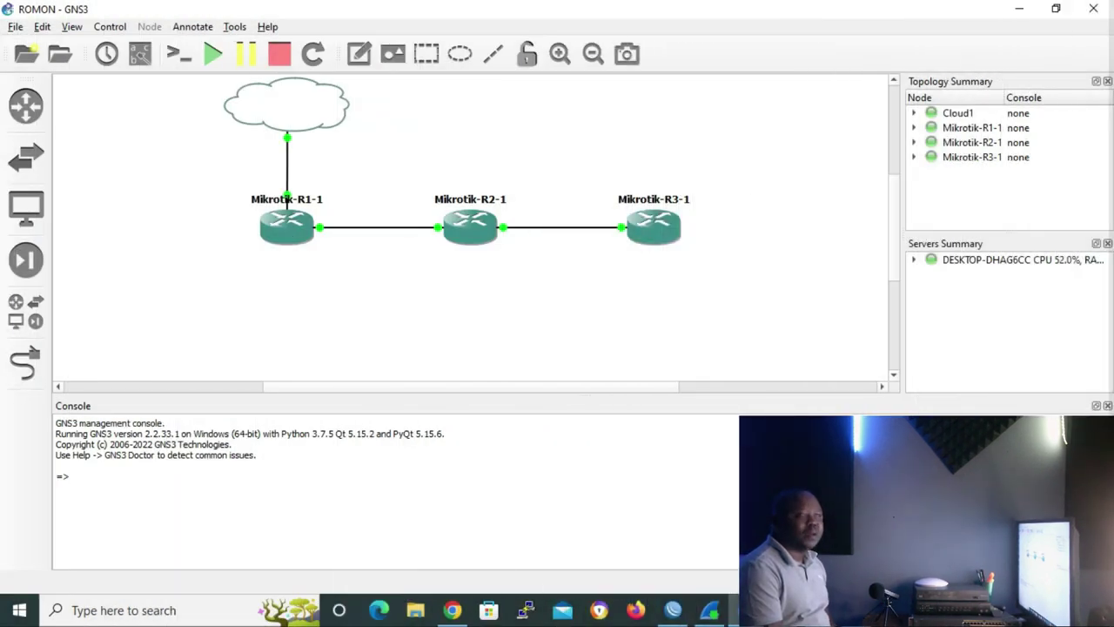
- Connect WinBox to router R1 at 192.168.1.1 using the router password
left_click(677, 612)
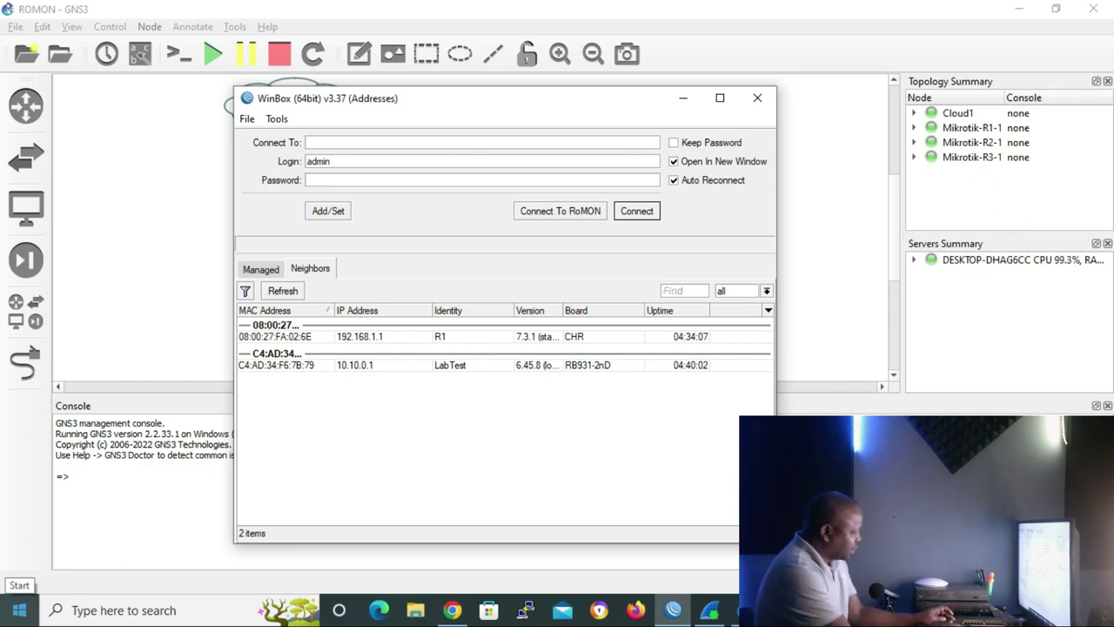
type("192")
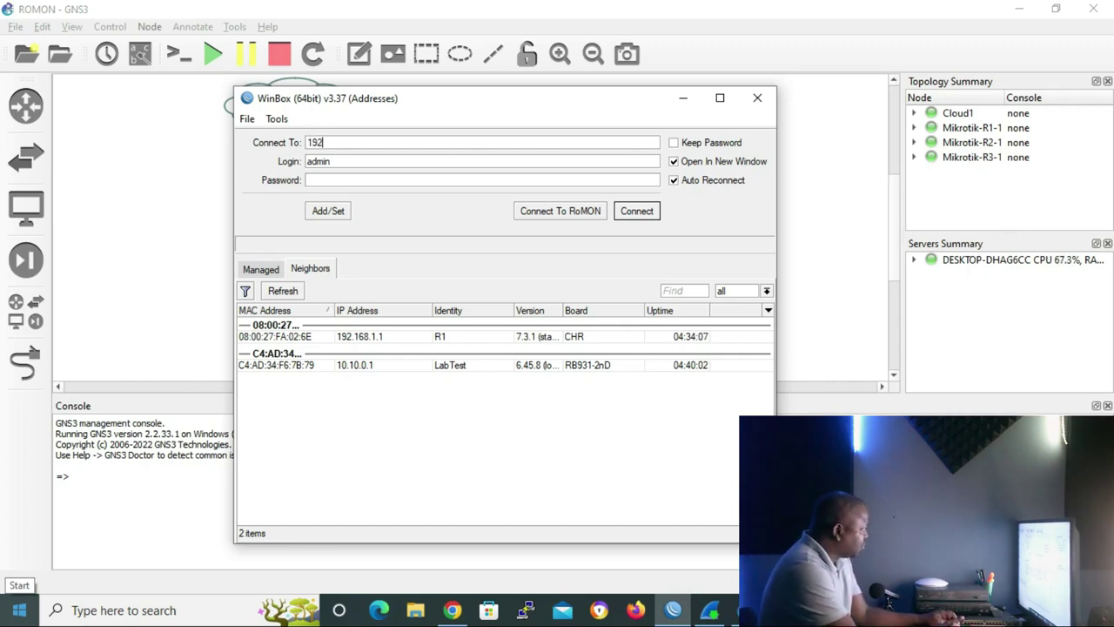
type(".16")
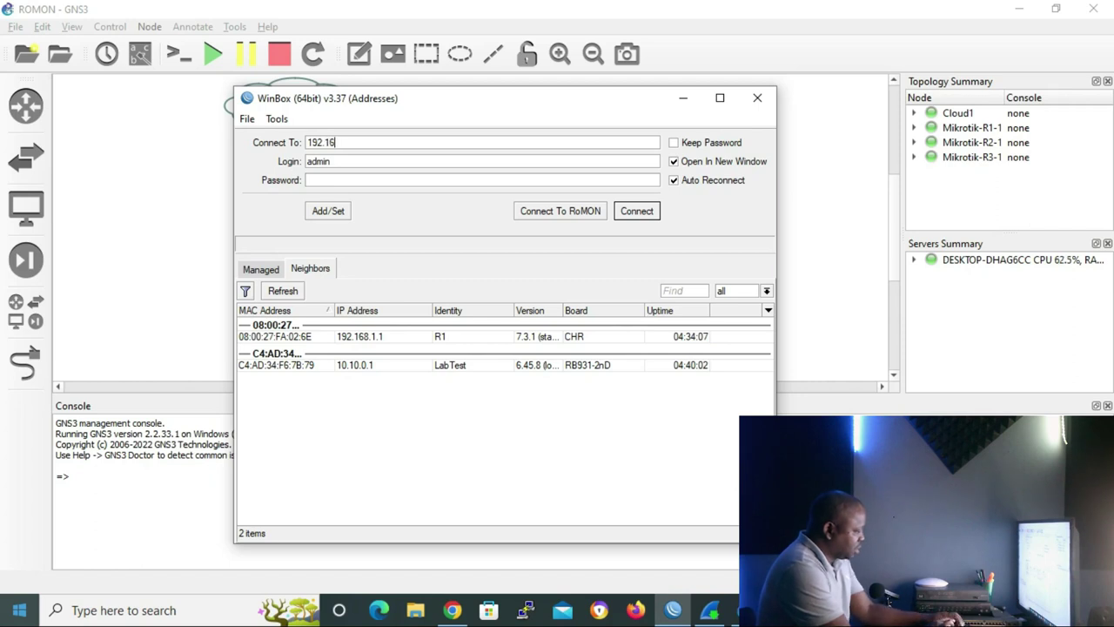
type("8.1.1")
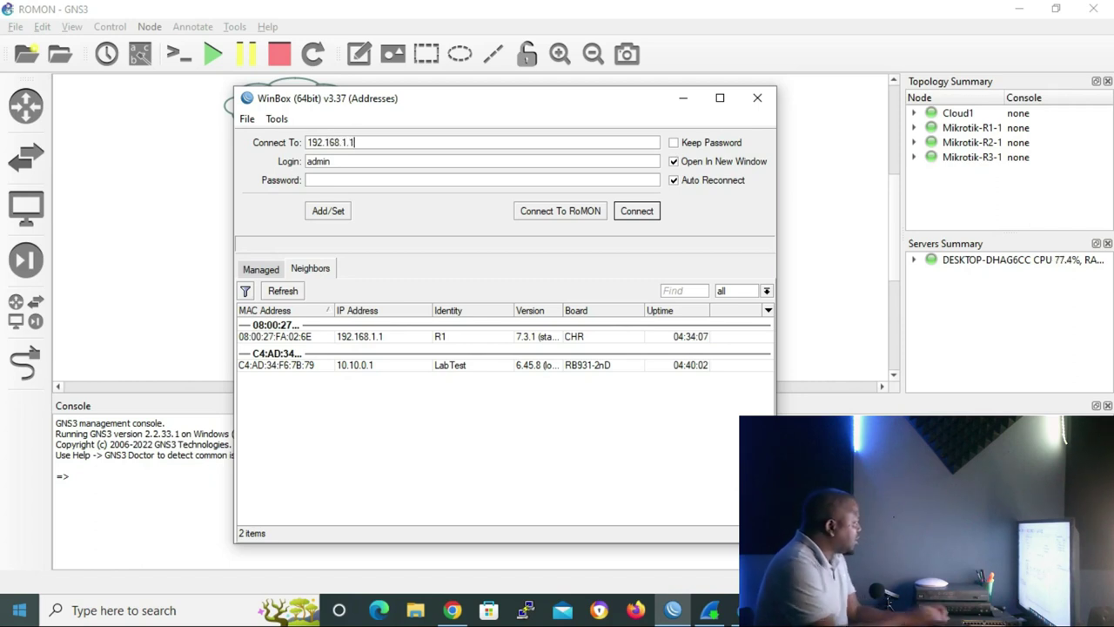
left_click(313, 180)
type("******")
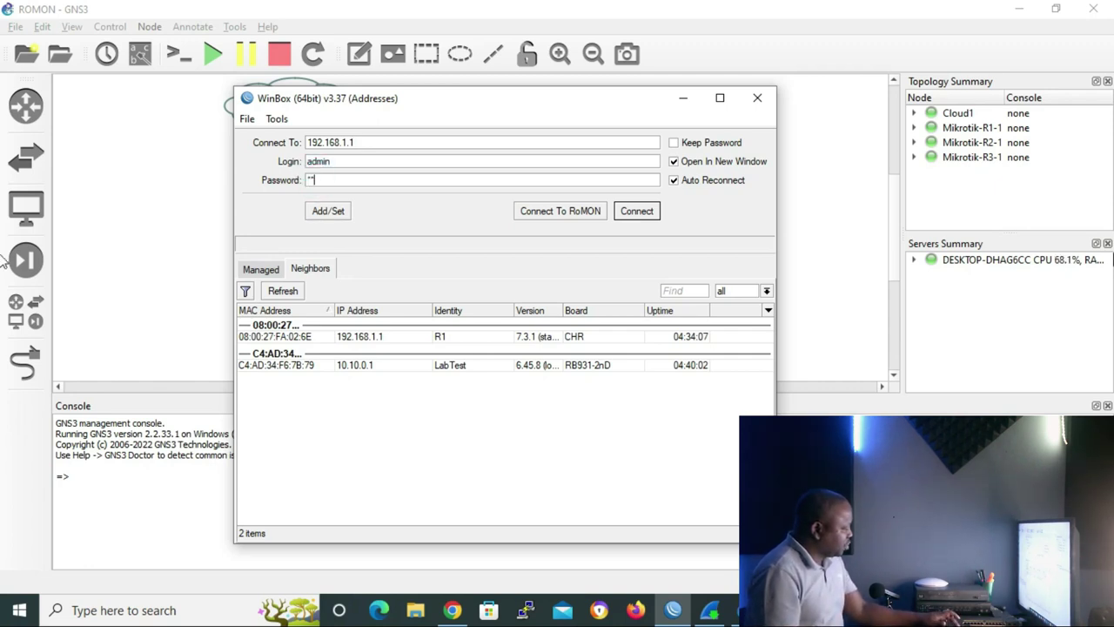
type("*")
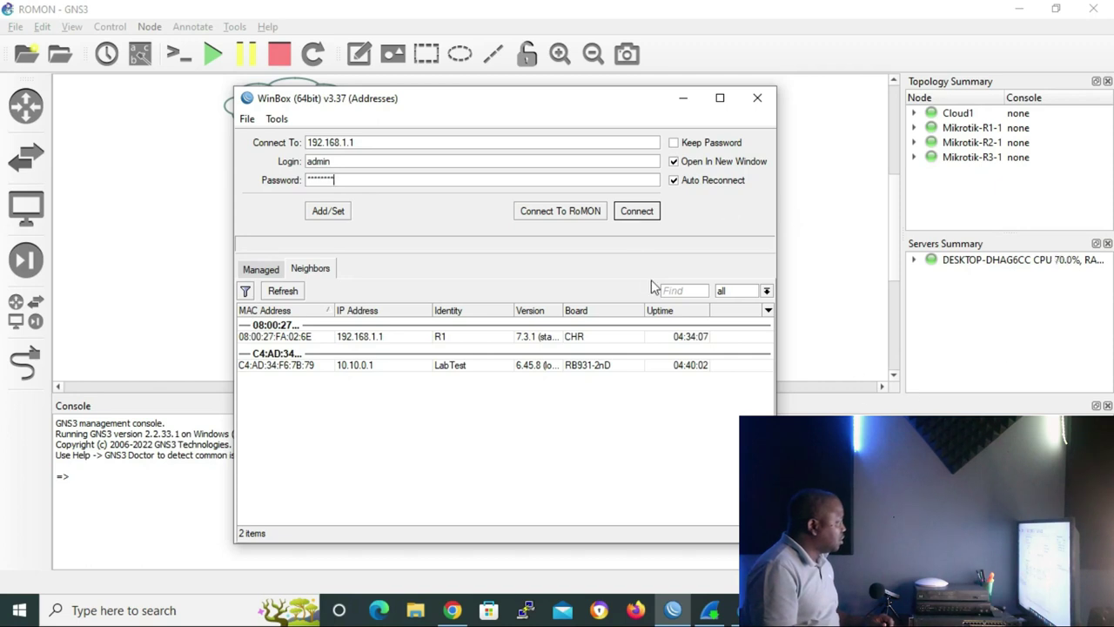
left_click(645, 214)
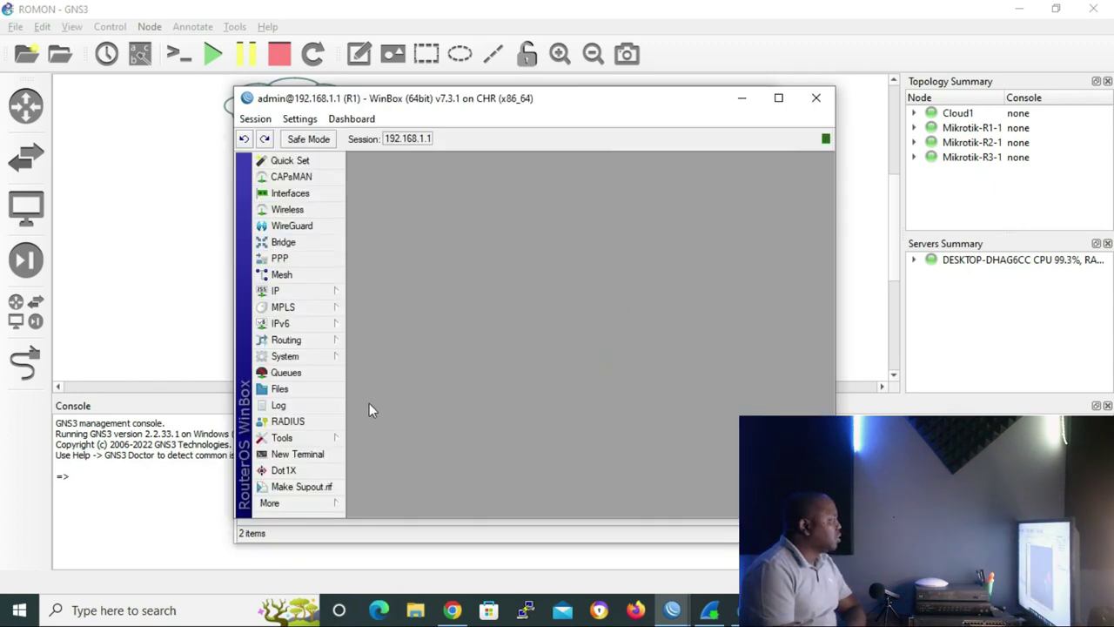
- Enable RoMON on R1 under Tools > RoMON, leaving the ID automatic, and apply it
left_click(321, 439)
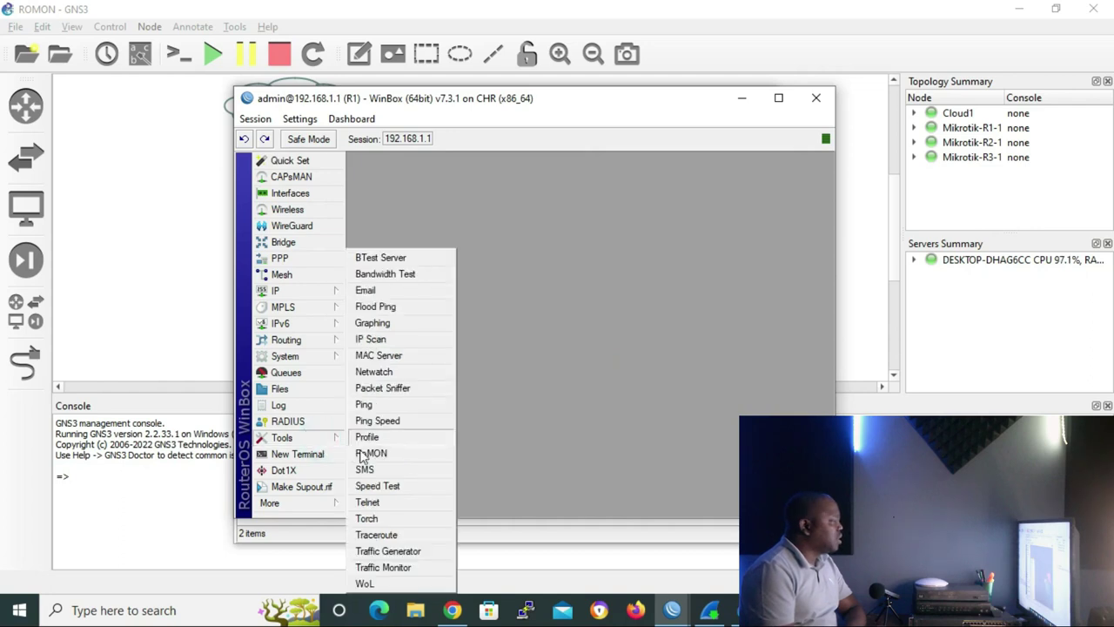
left_click(386, 455)
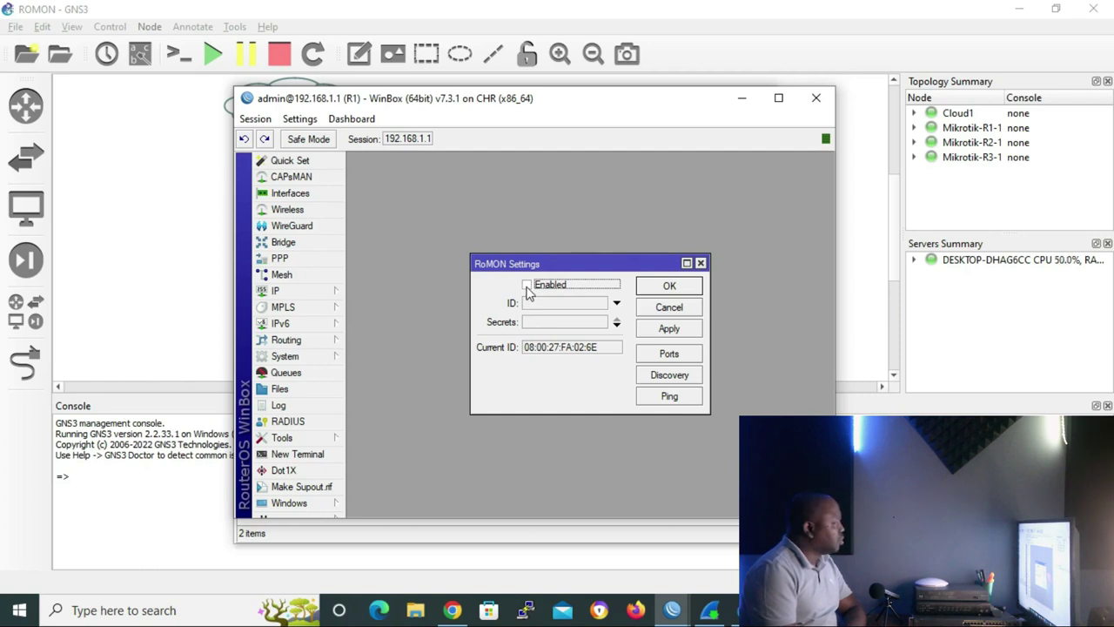
left_click(527, 287)
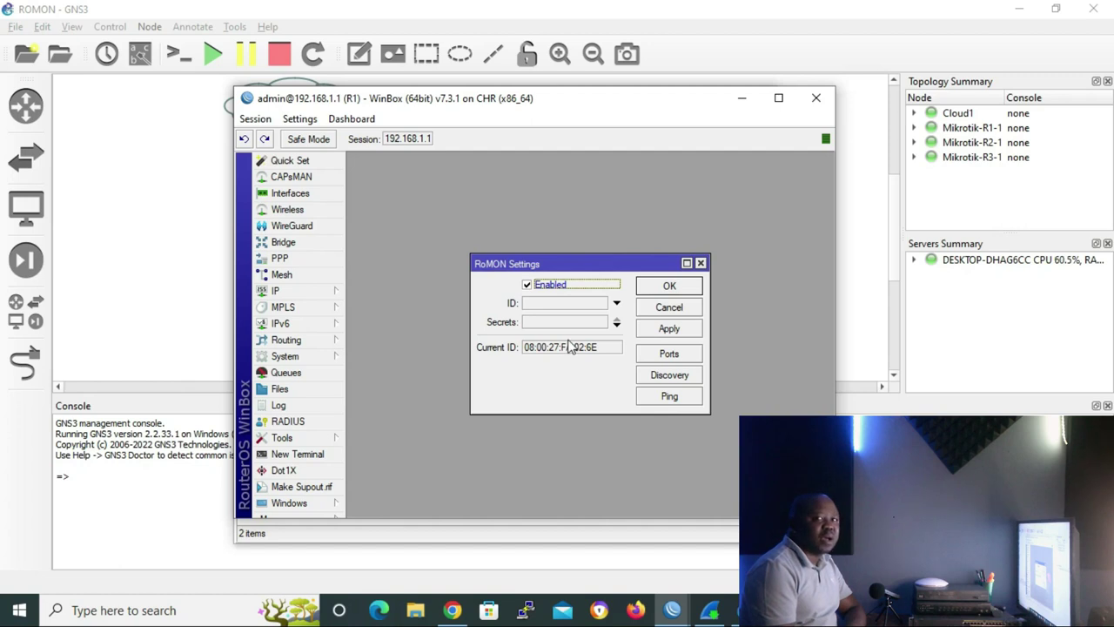
left_click(607, 304)
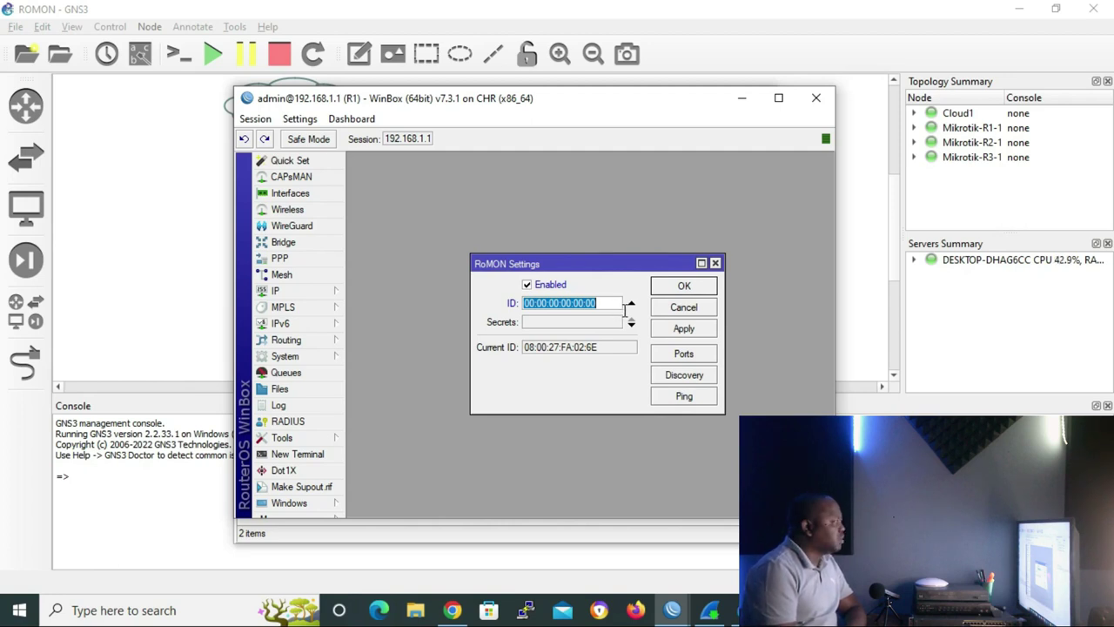
left_click(631, 306)
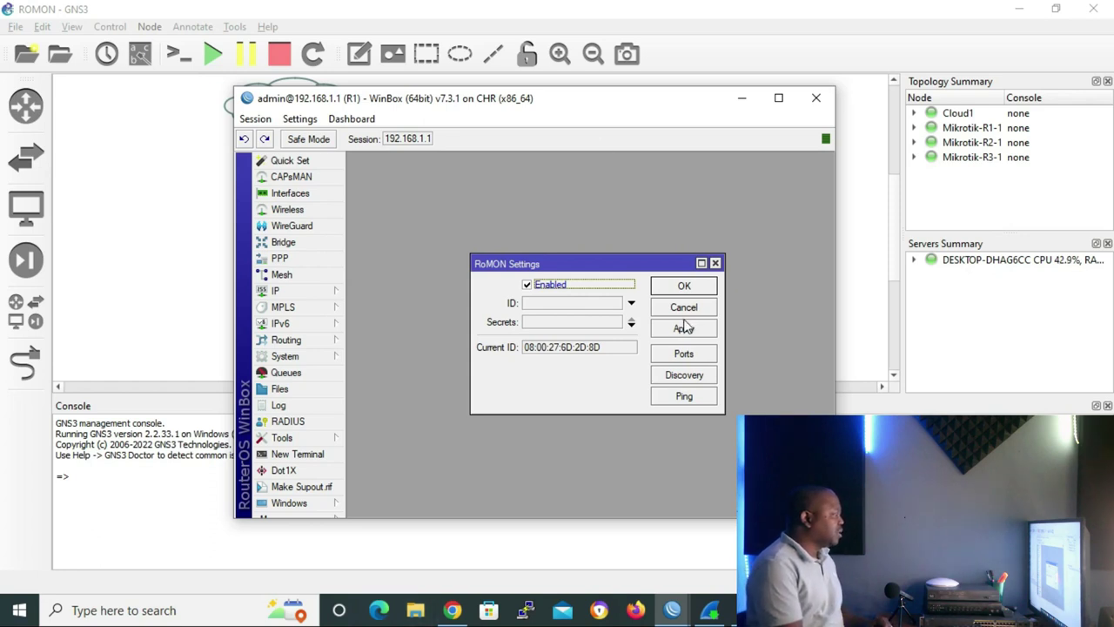
left_click(684, 290)
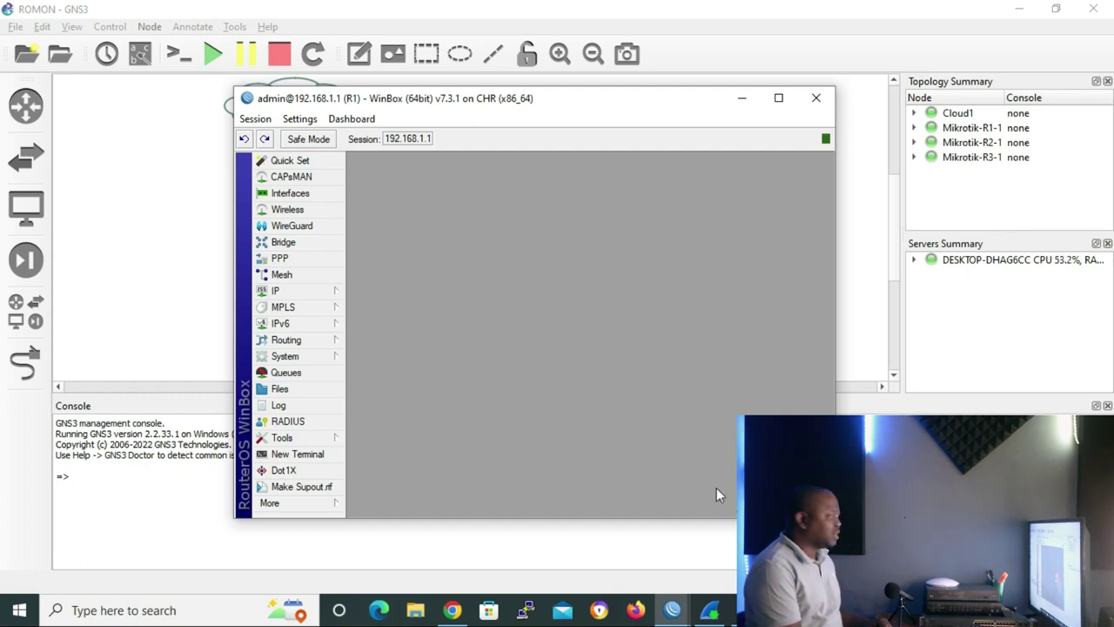
- Launch a second WinBox window via More > New WinBox and place it beside R1's session
left_click(310, 505)
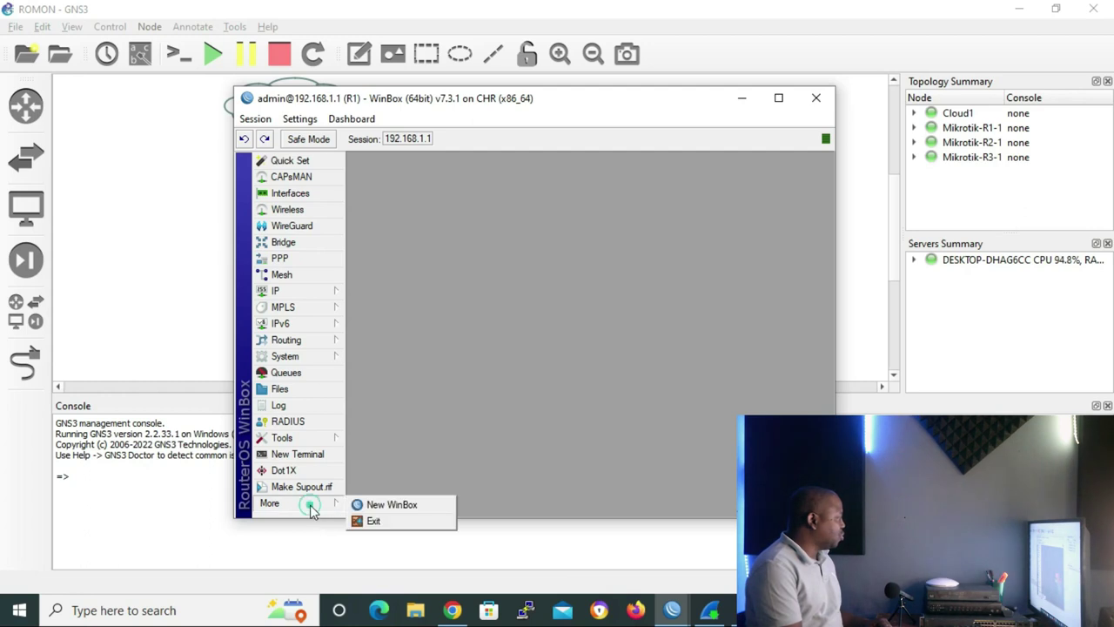
left_click(407, 507)
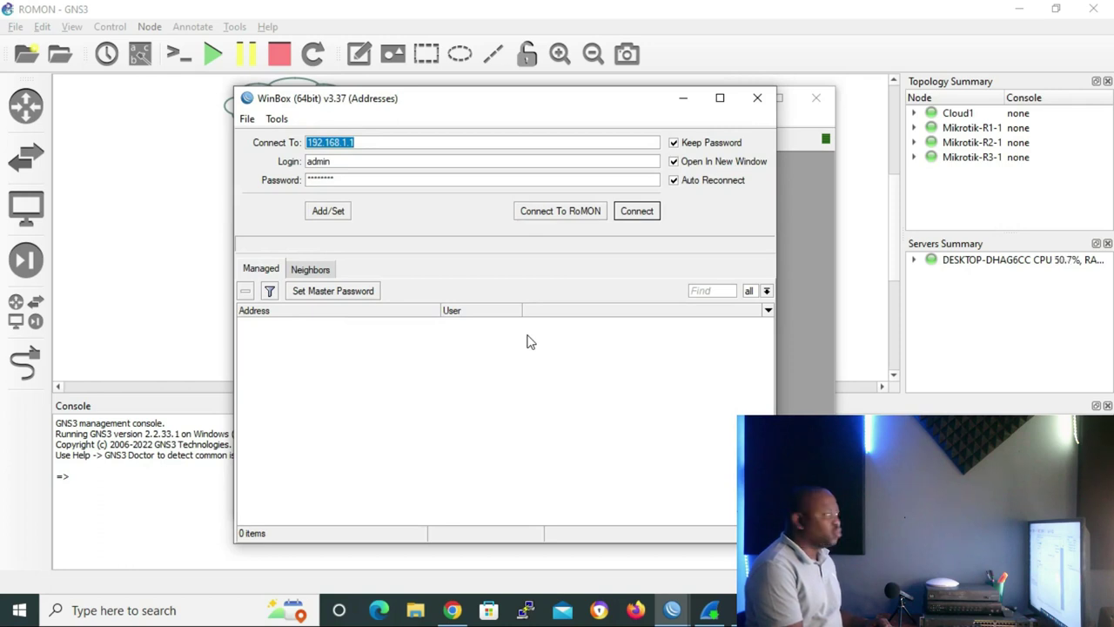
left_click(522, 111)
left_click_drag(634, 111, 416, 108)
left_click_drag(688, 102, 978, 114)
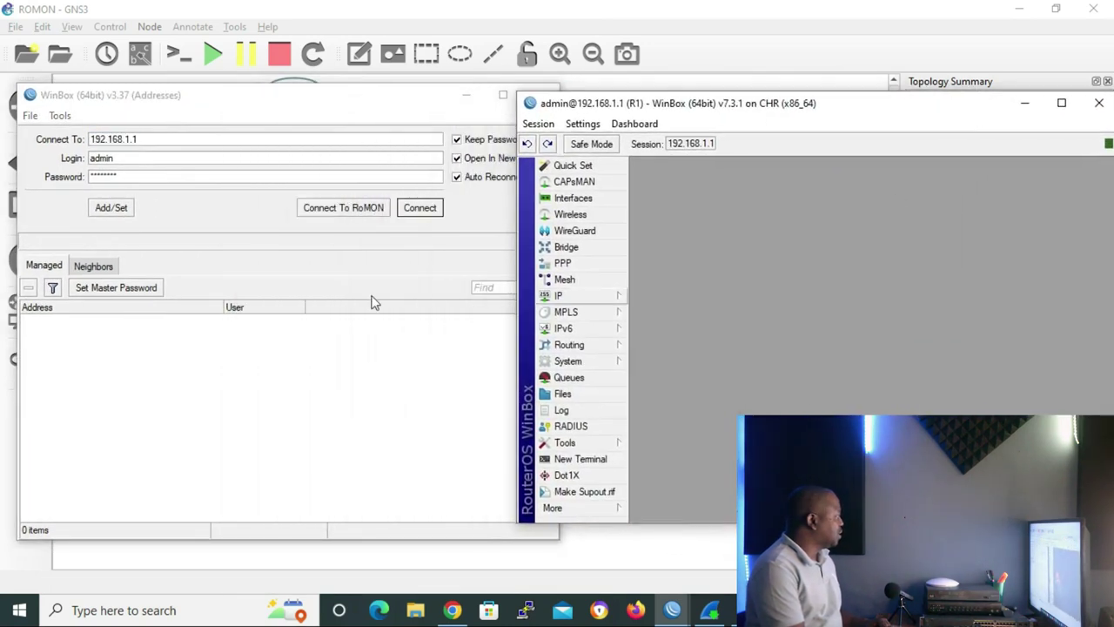
left_click(172, 105)
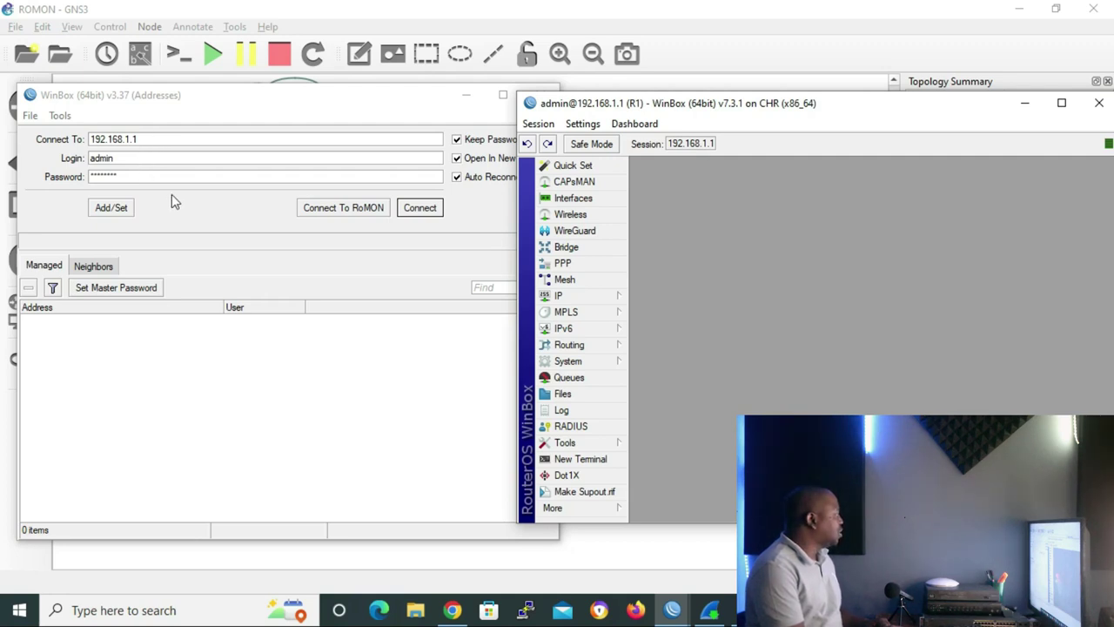
- Connect to RoMON through R1, listing R2 (1 hop) and R3 (2 hops), then raise R1's session
left_click(350, 209)
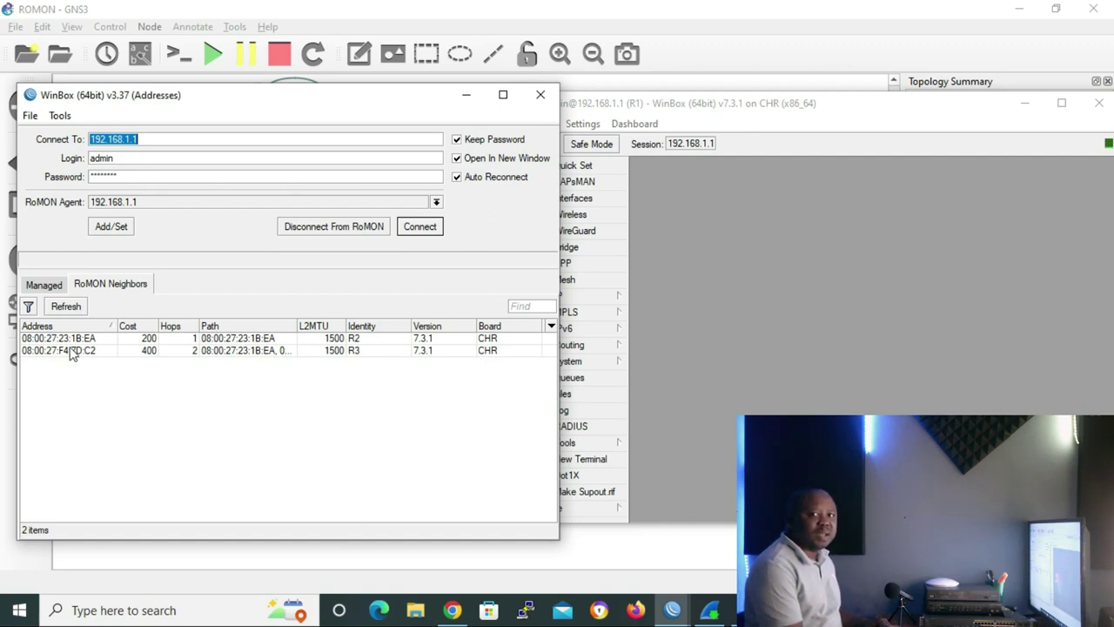
double_click(73, 350)
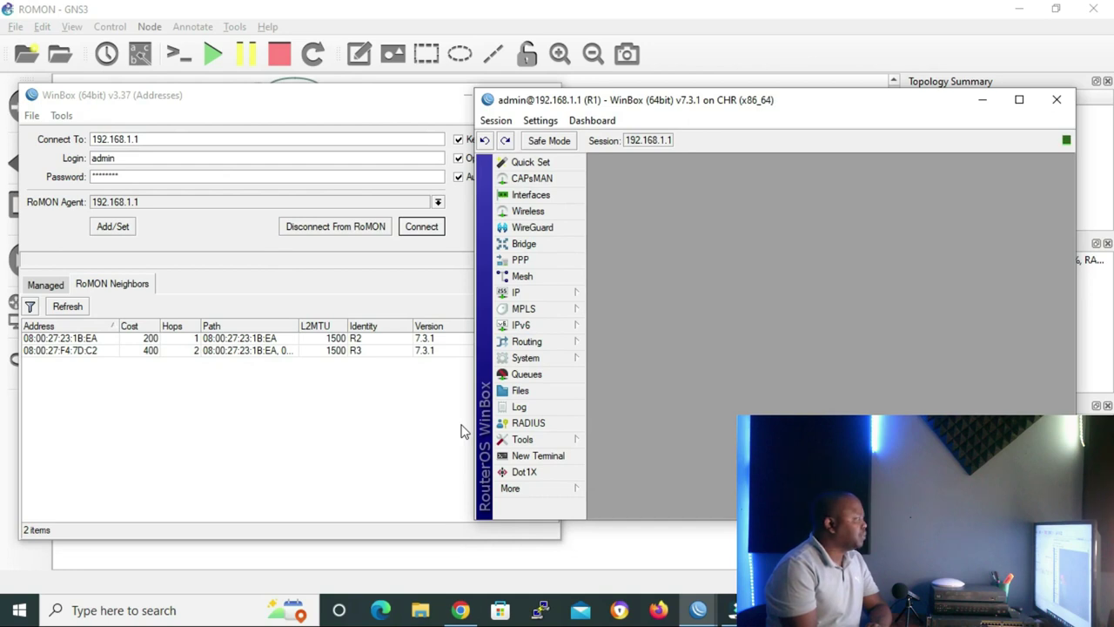
- Enter a RoMON secret in R1's Tools > RoMON settings and apply it
left_click(549, 441)
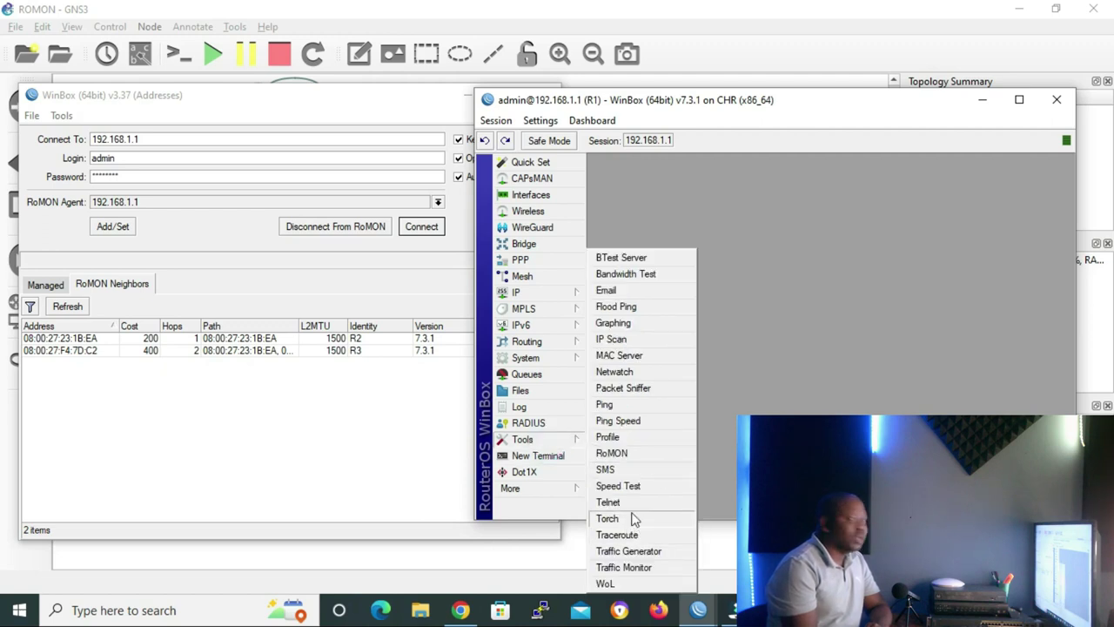
left_click(642, 454)
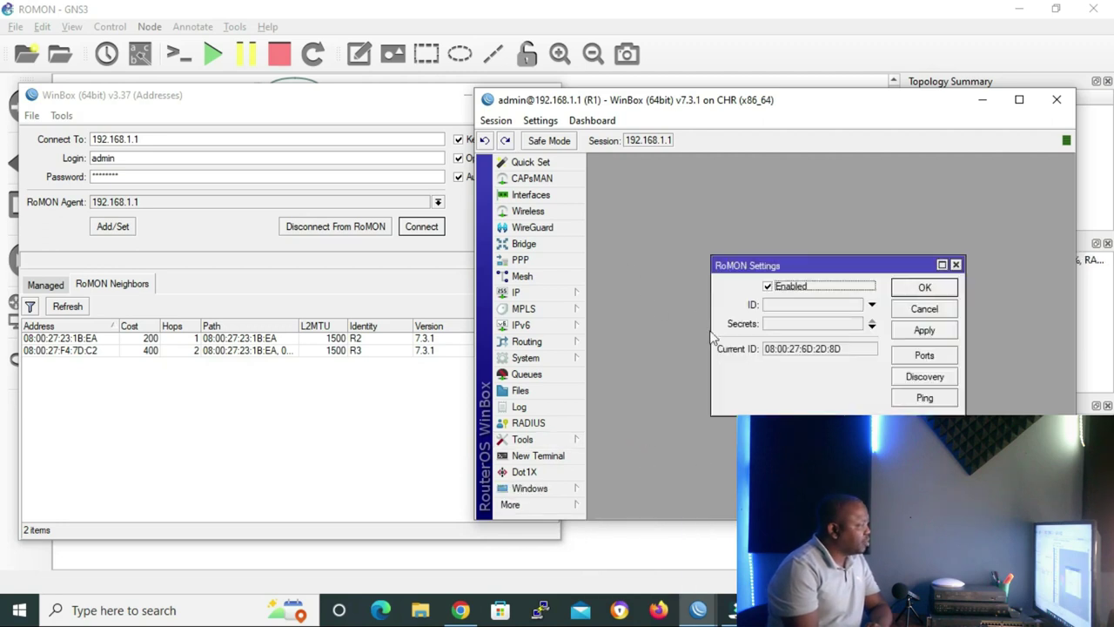
left_click(812, 324)
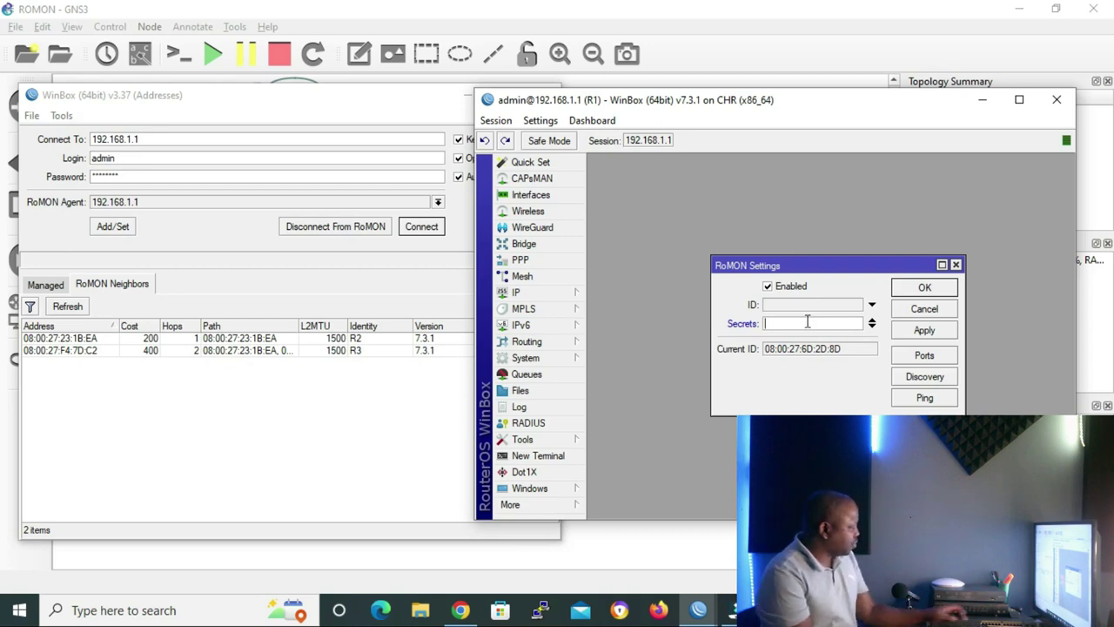
type("admin")
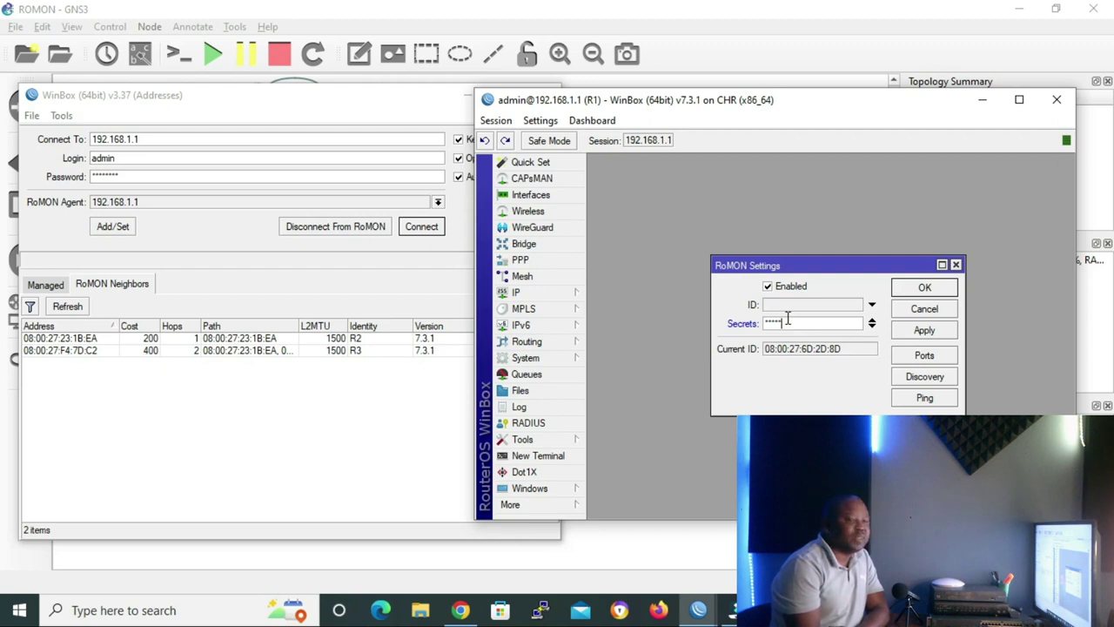
left_click(911, 292)
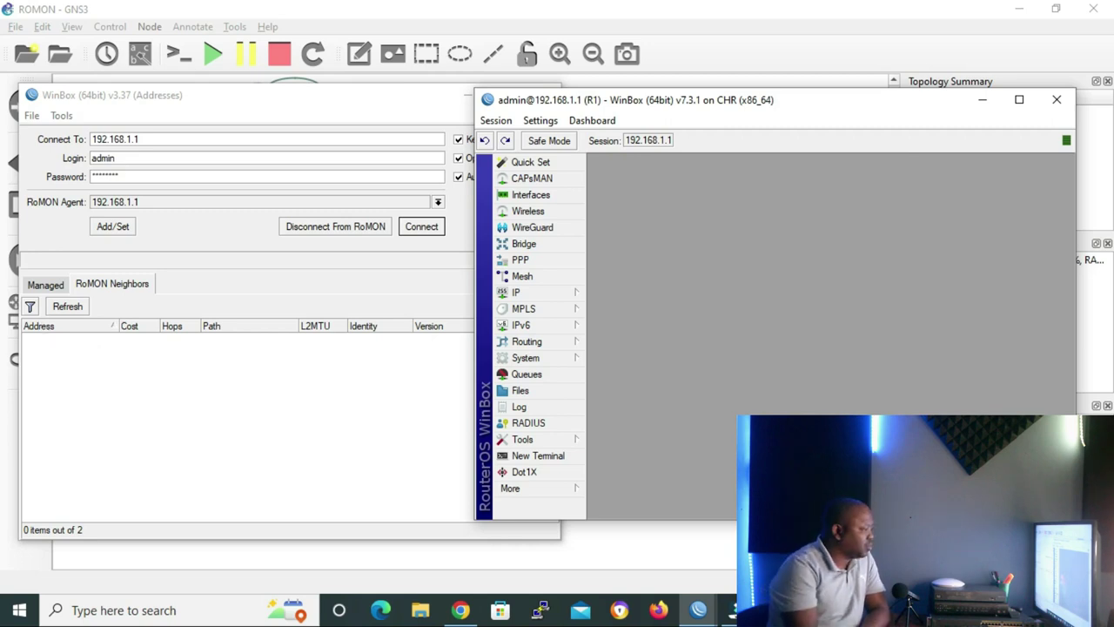
- Log in to R2's console and run 'tool romon print' to view its RoMON settings
mouse_move(734, 610)
left_click(670, 539)
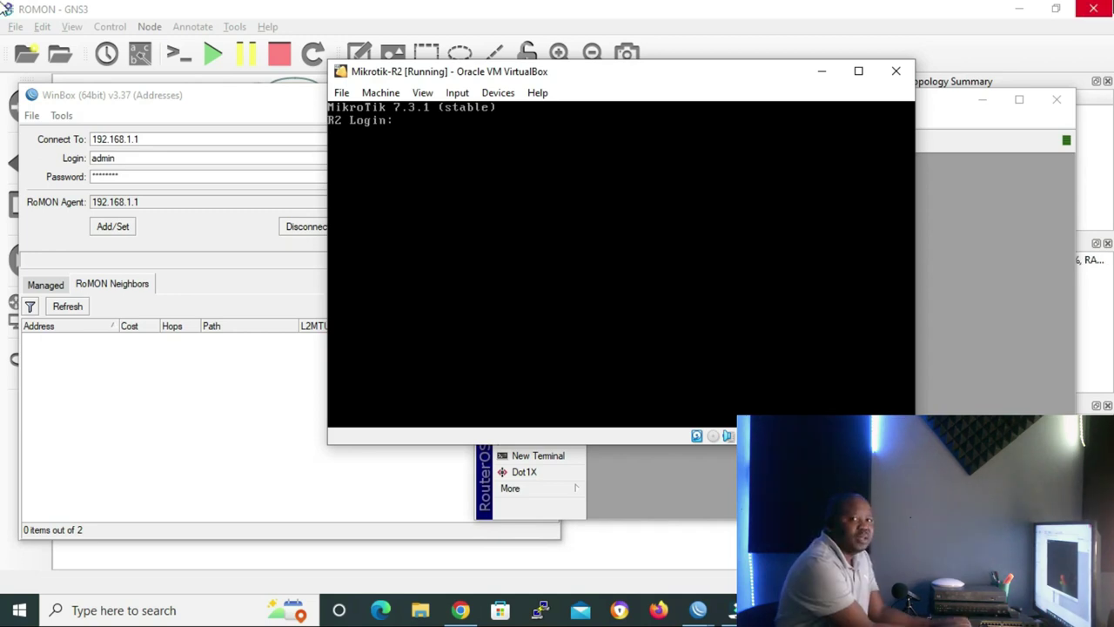
type("admin")
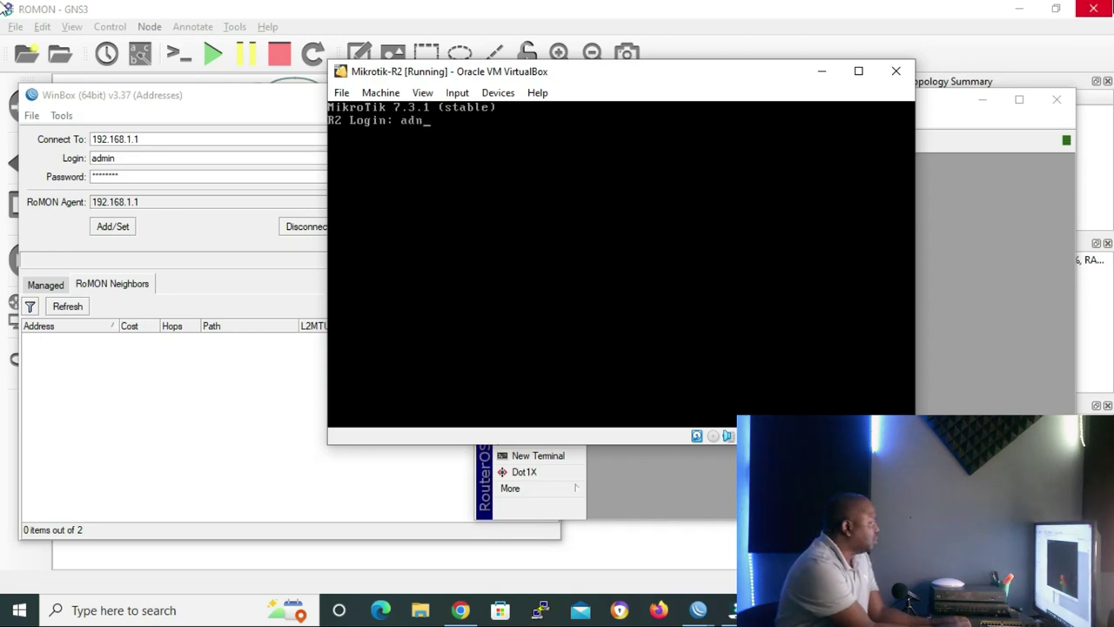
key("Return")
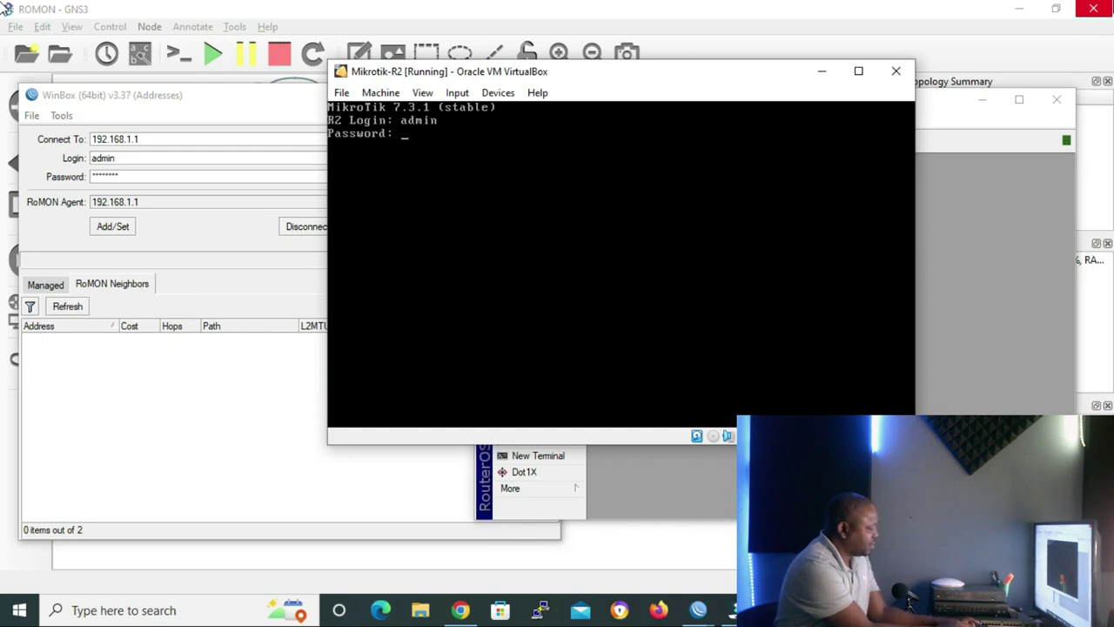
key("Return")
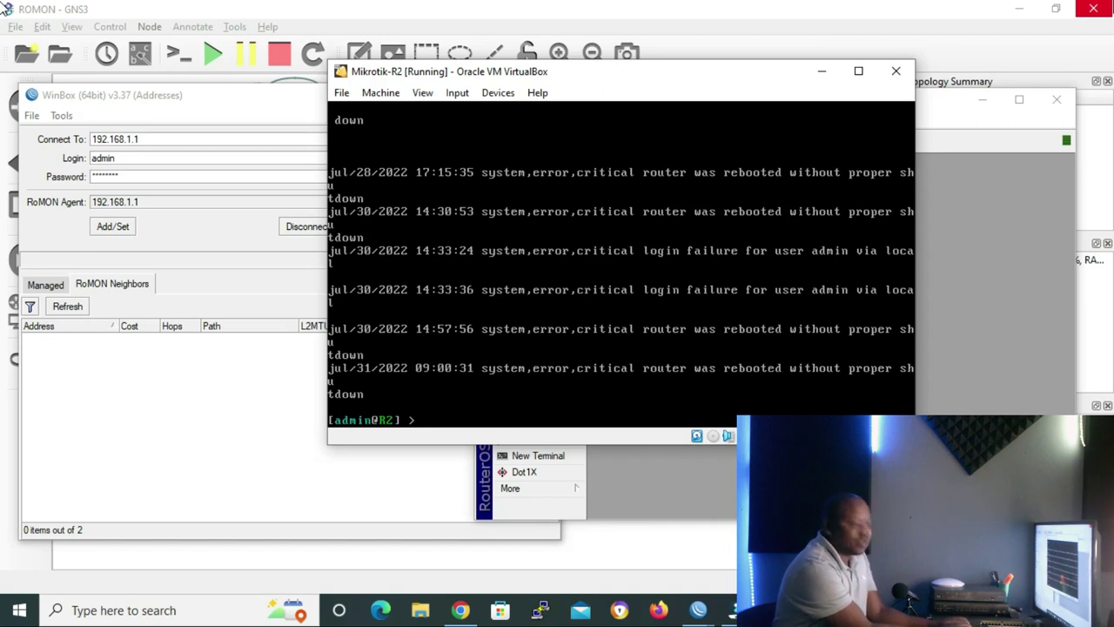
type("tool ro")
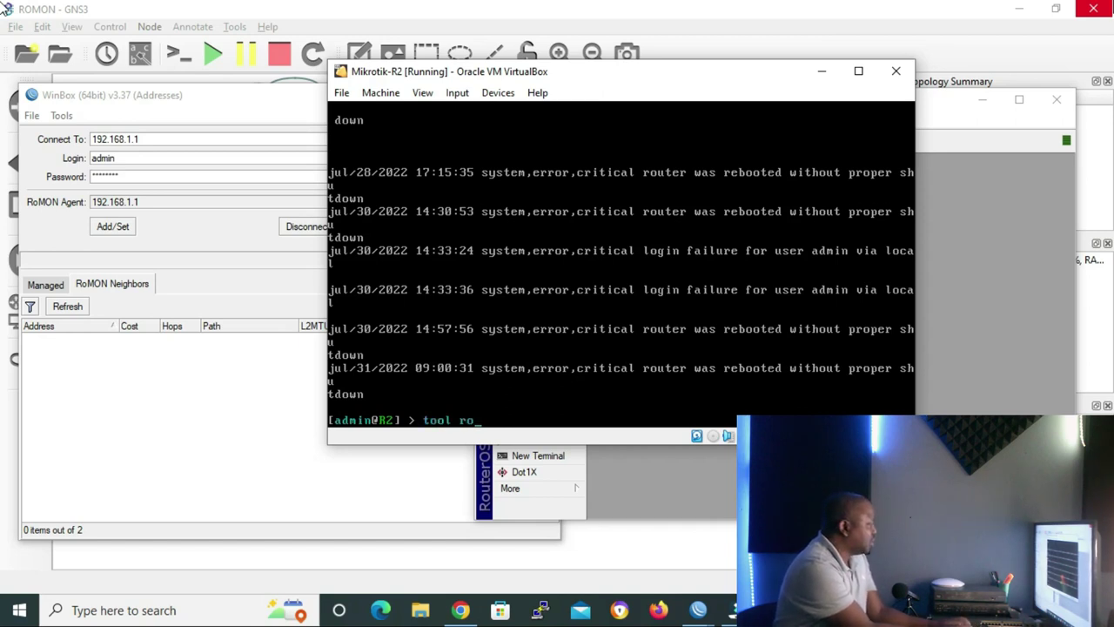
type("mon print")
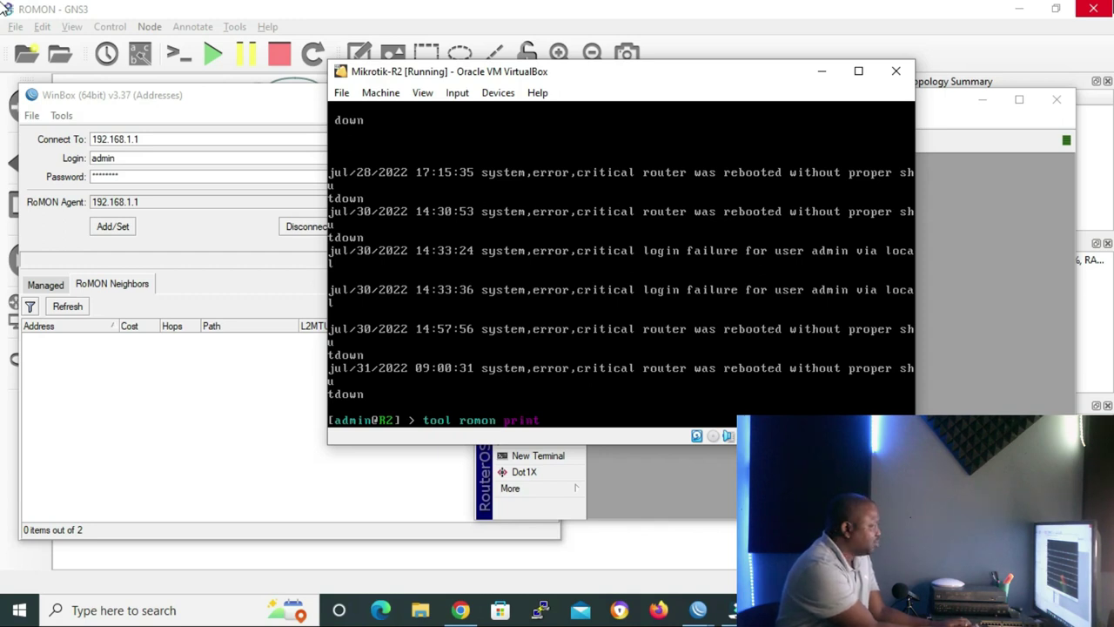
key("Return")
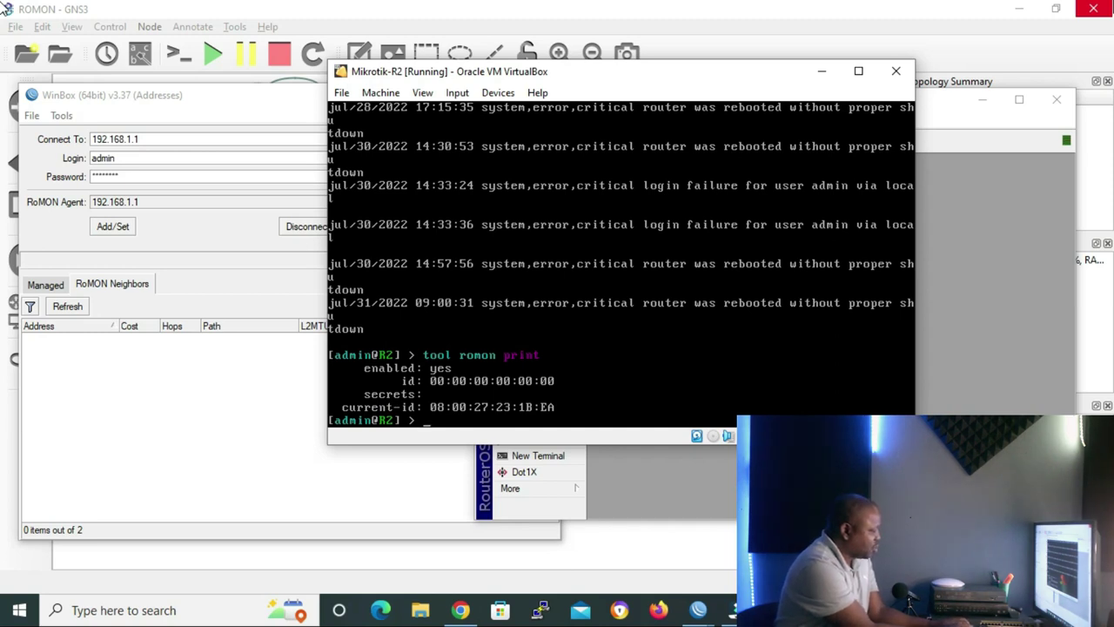
- On R2, enter the 'tool romon' menu and apply a RoMON secret with 'set secrets'
type("tool")
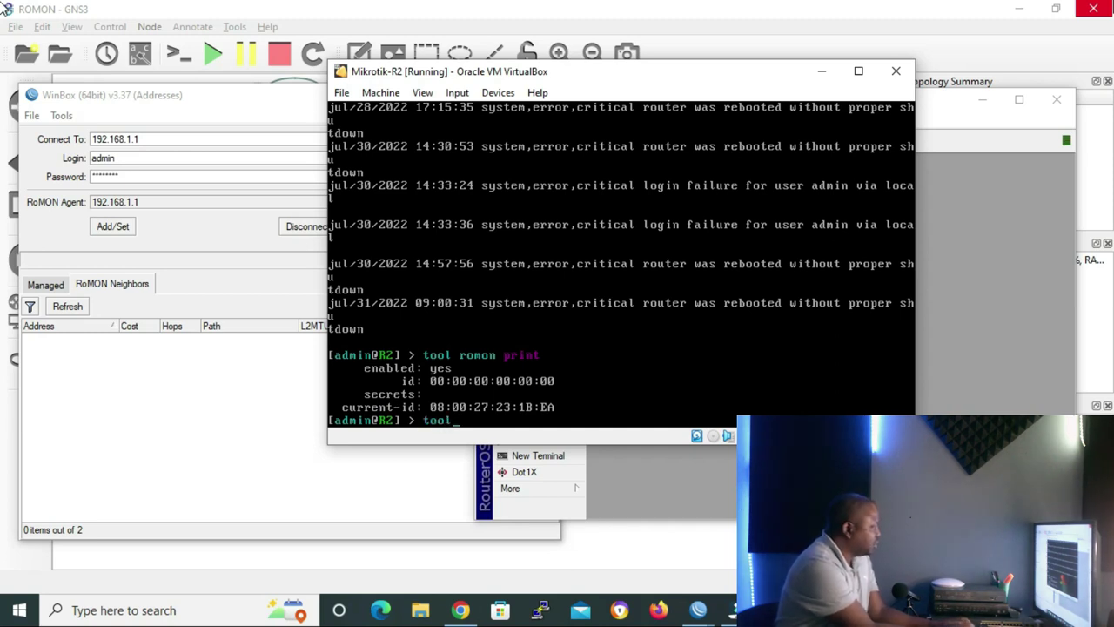
type(" romon")
key("Return")
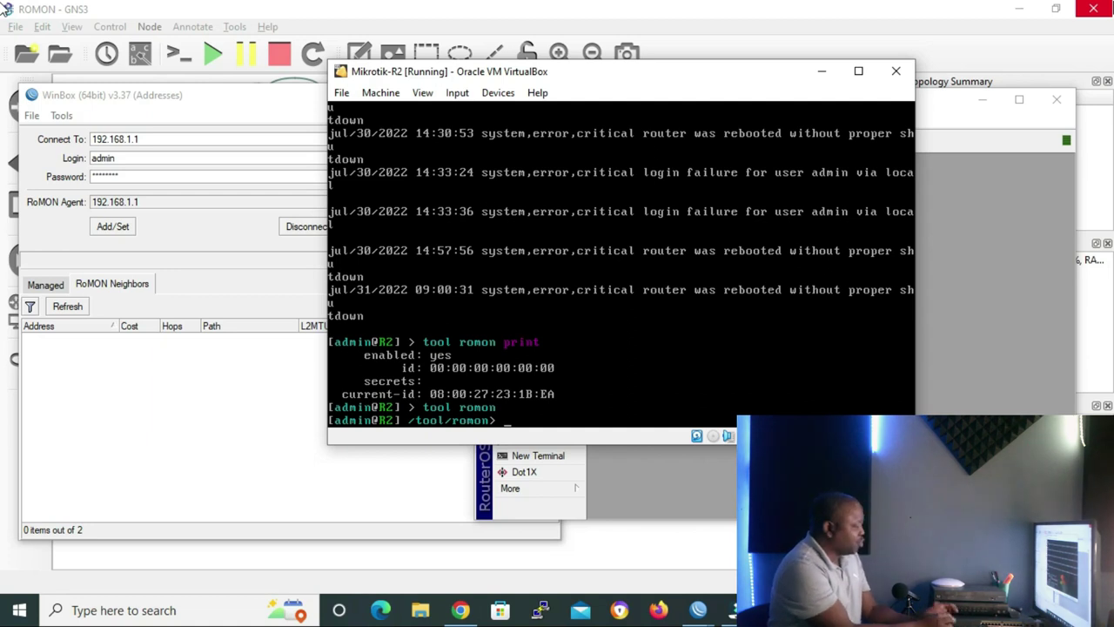
type("set")
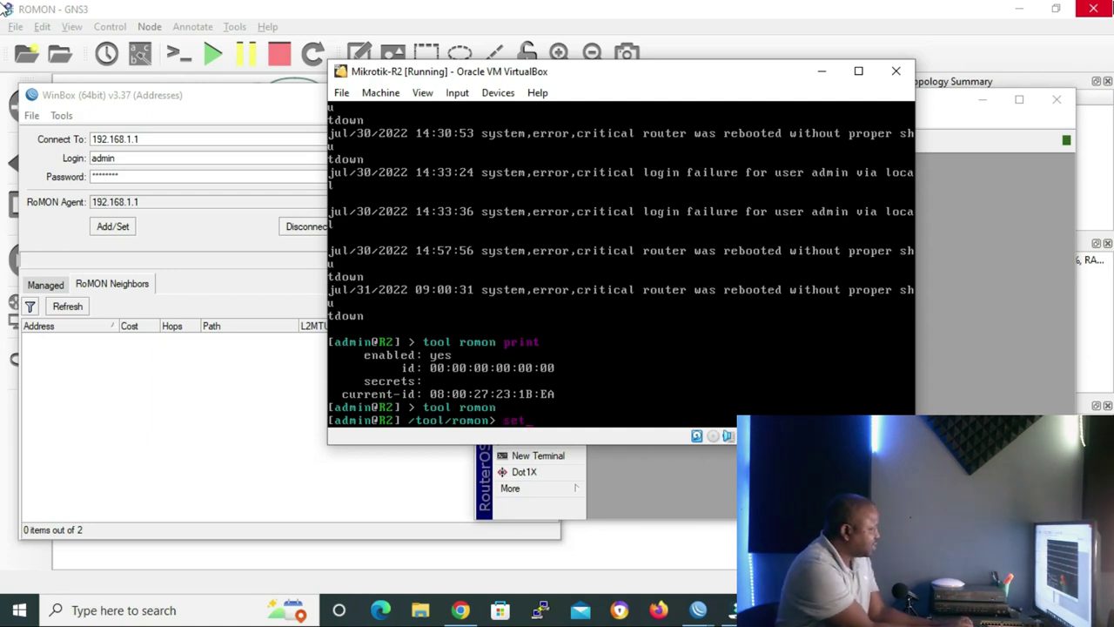
type(" secrets=")
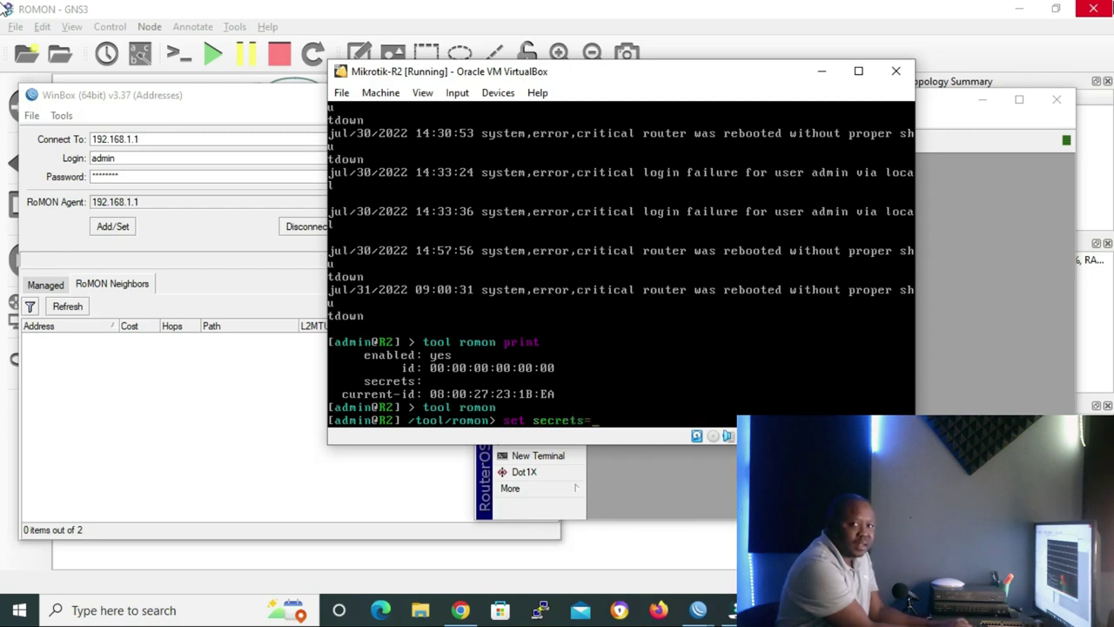
type("12345")
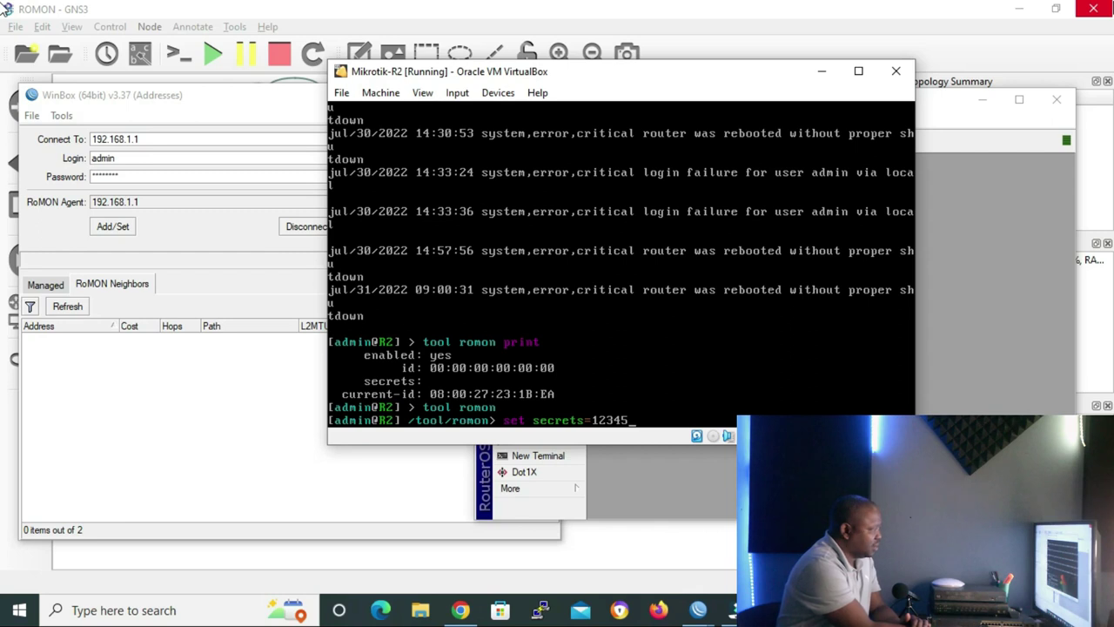
key("Return")
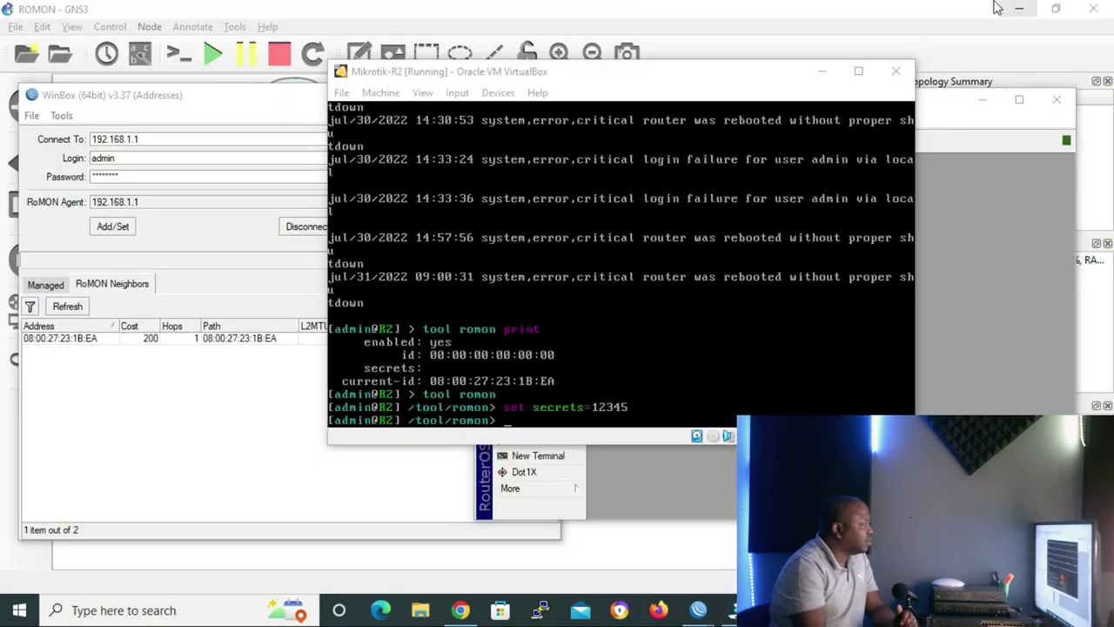
- Minimize the R2 and R1 consoles and bring up the Mikrotik-R3 VirtualBox console
left_click(823, 72)
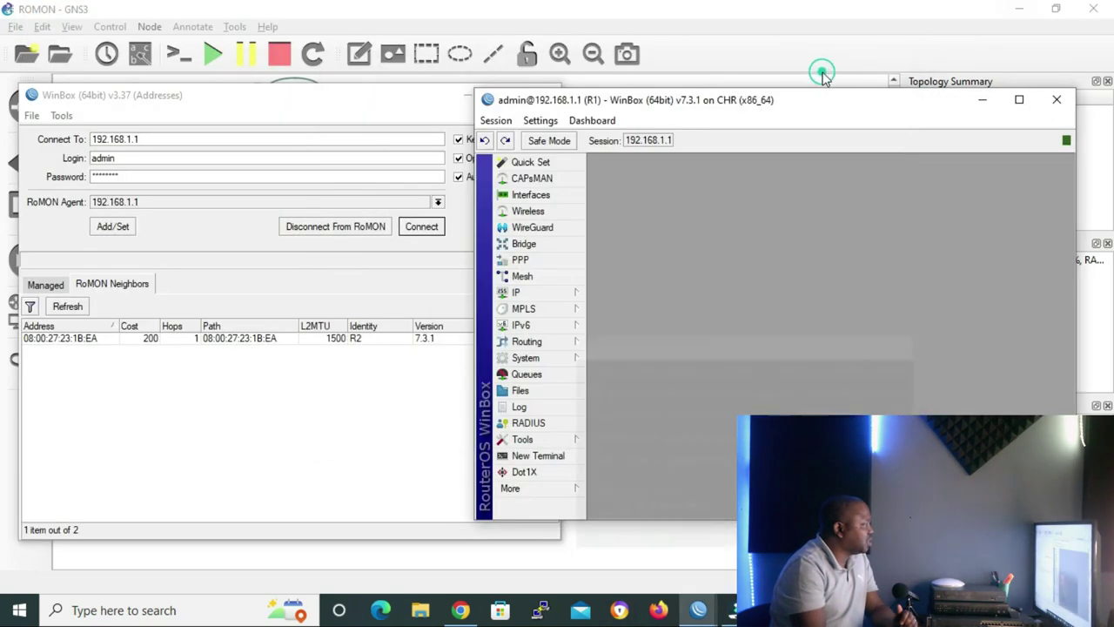
mouse_move(736, 610)
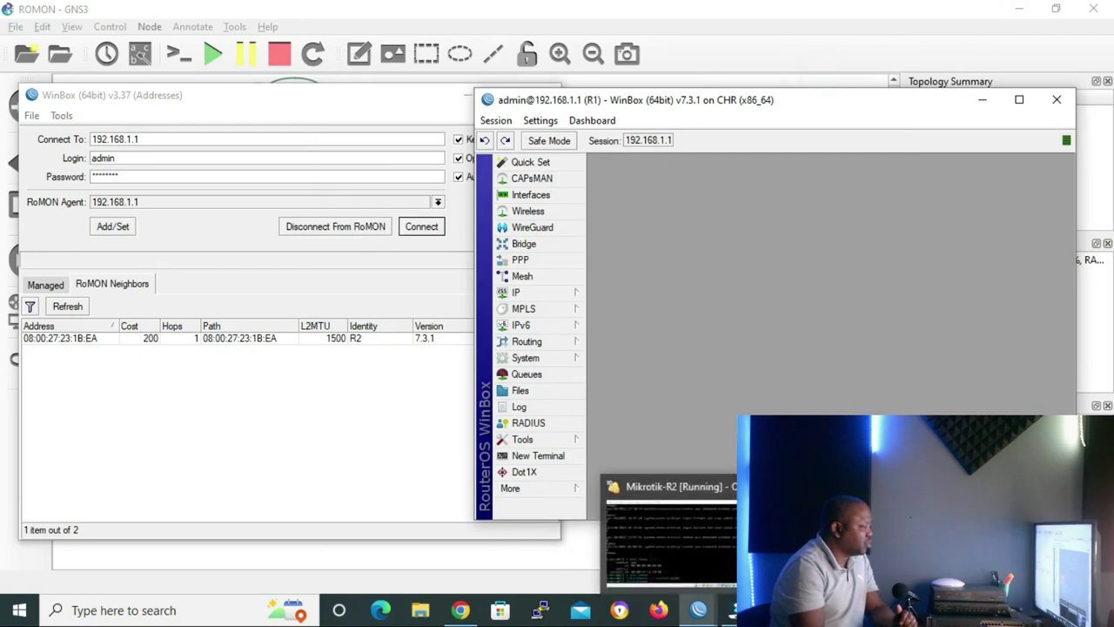
left_click(814, 540)
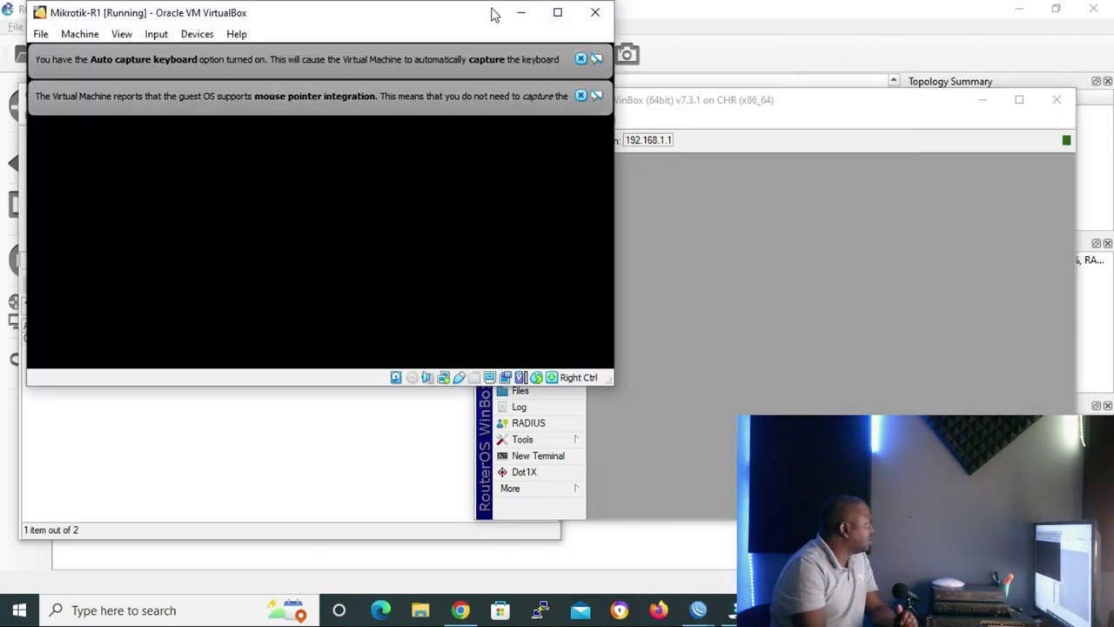
left_click(521, 14)
mouse_move(735, 610)
left_click(666, 531)
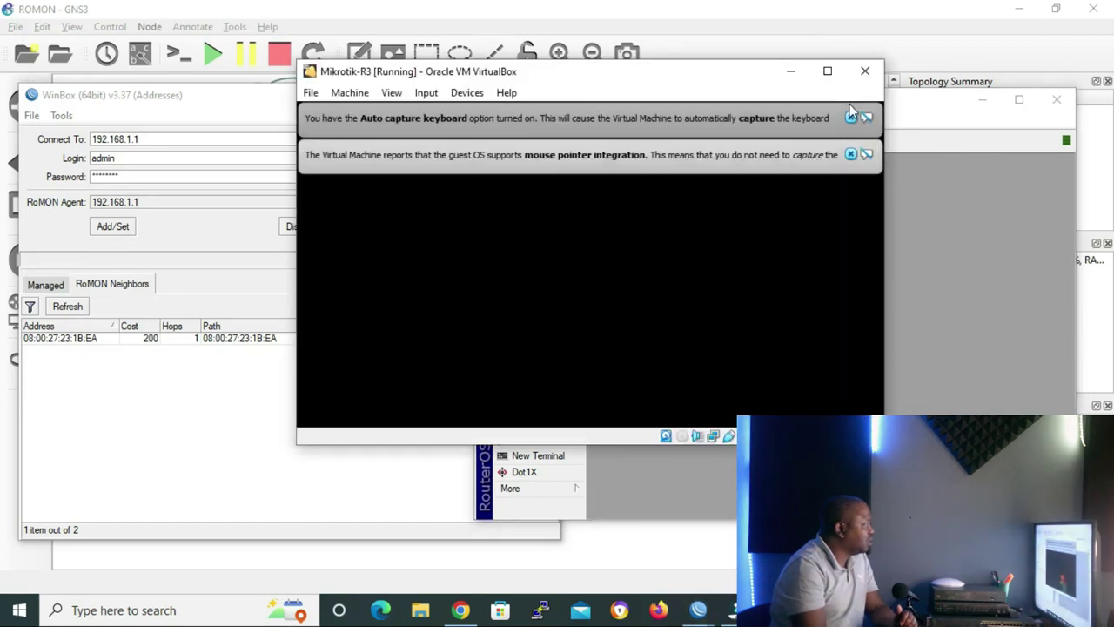
- Dismiss the VirtualBox banners and log in to R3's console
left_click(850, 116)
key("Return")
type("admin")
key("Return")
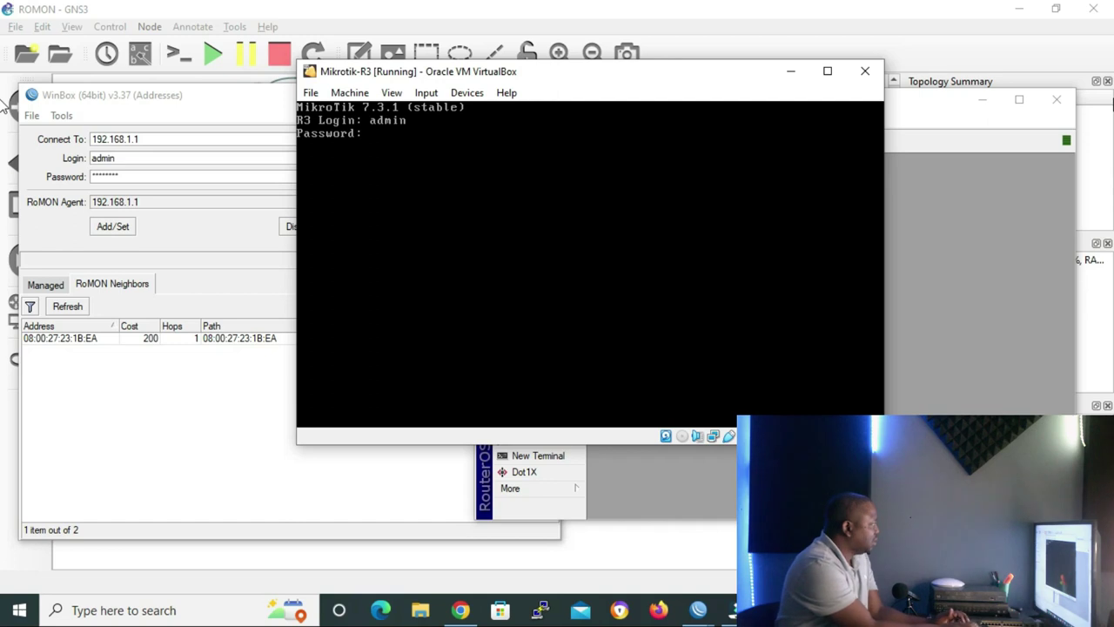
key("Return")
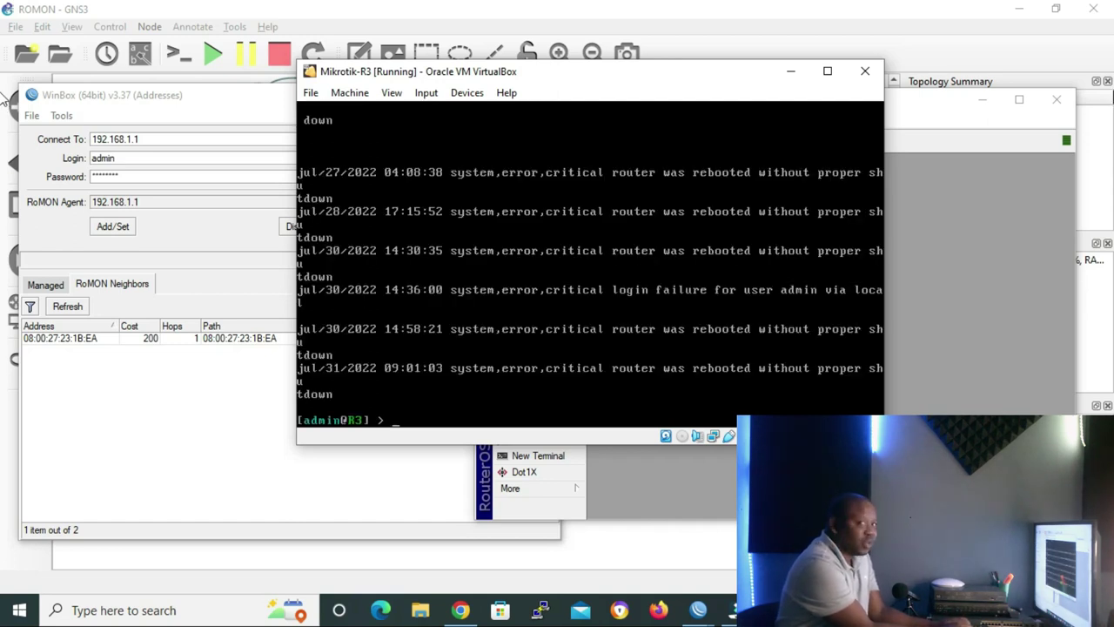
- On R3, print the RoMON settings, then set a RoMON secret via 'tool/romon/set secrets'
type("tool romon")
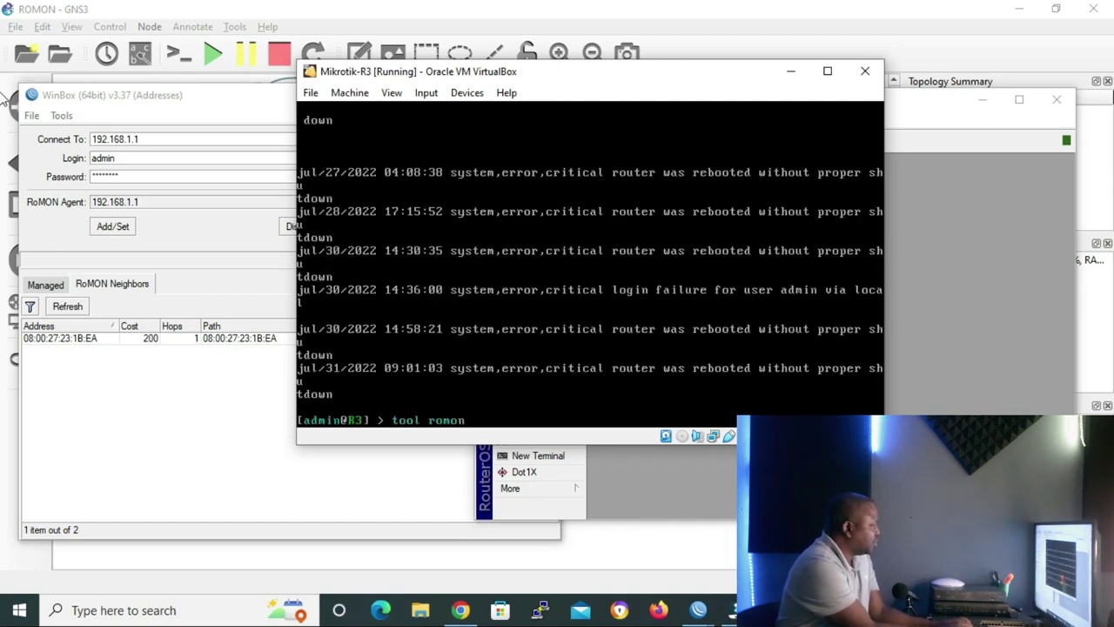
type(" pri")
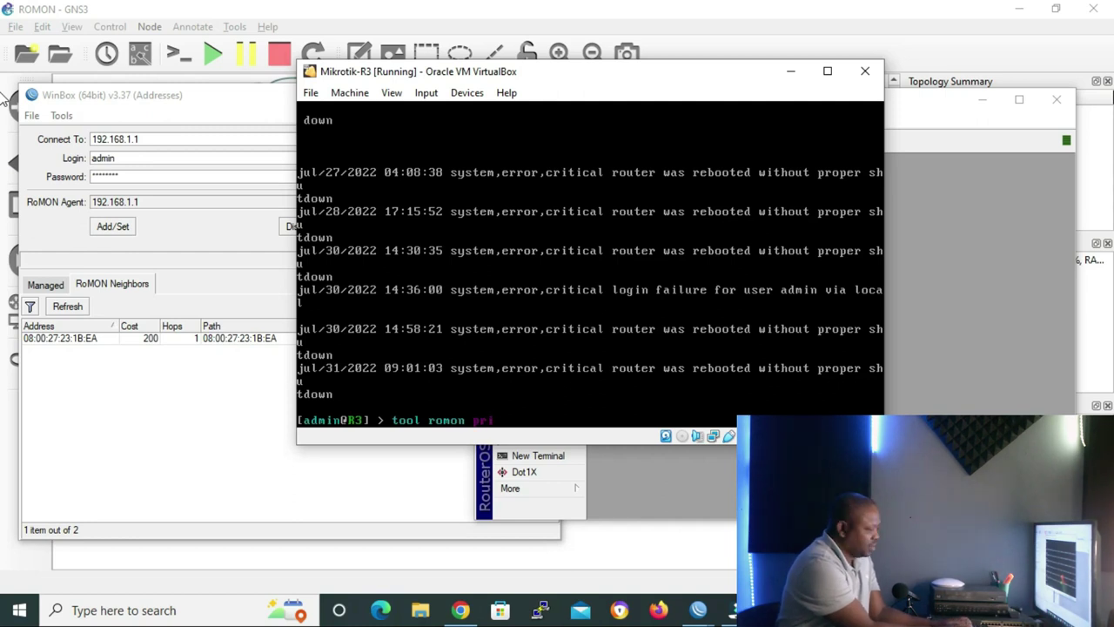
key("Return")
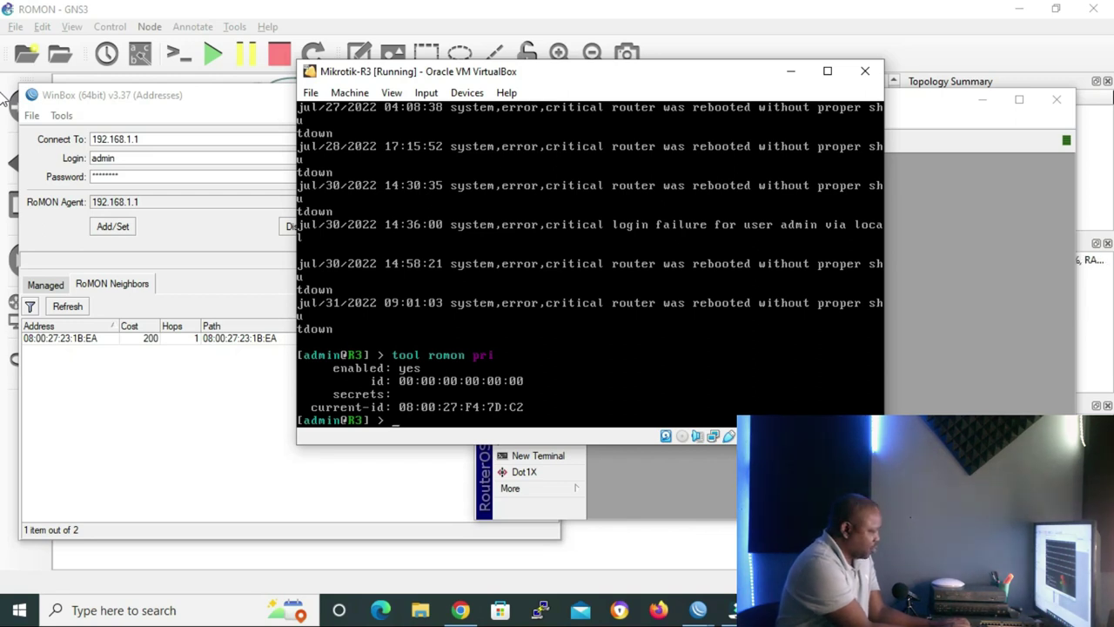
type("tool/romon/set ")
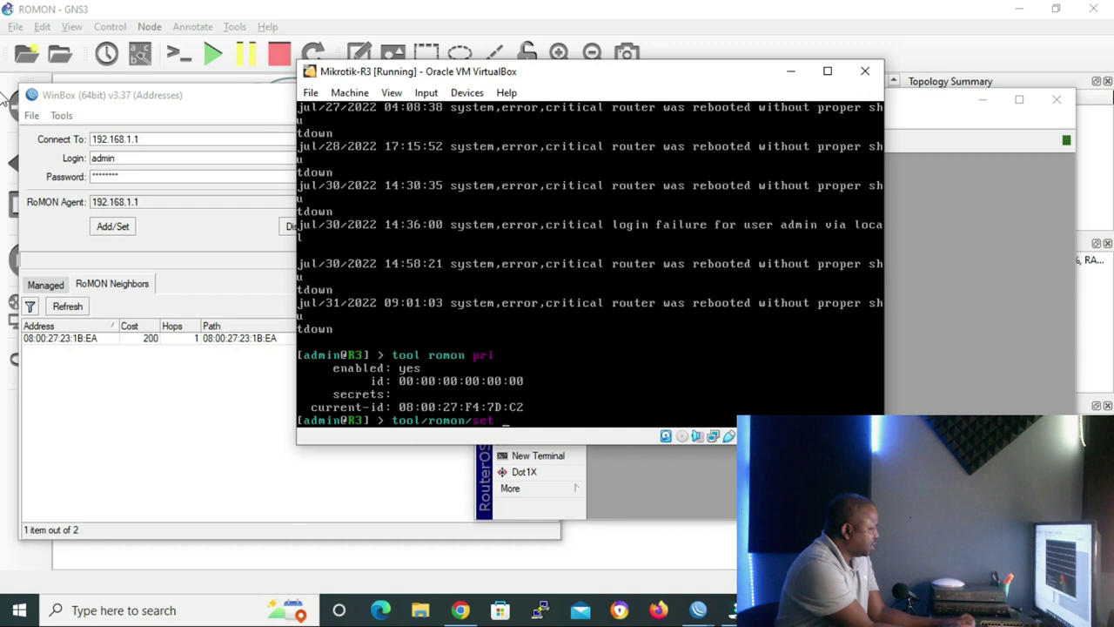
type("secrets=")
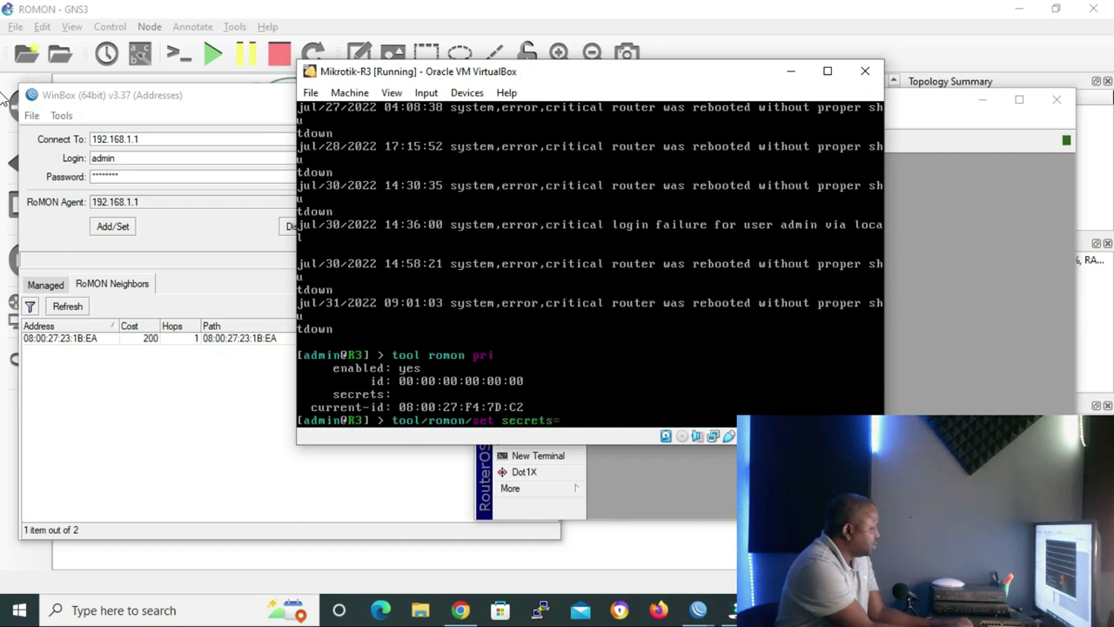
type("12345")
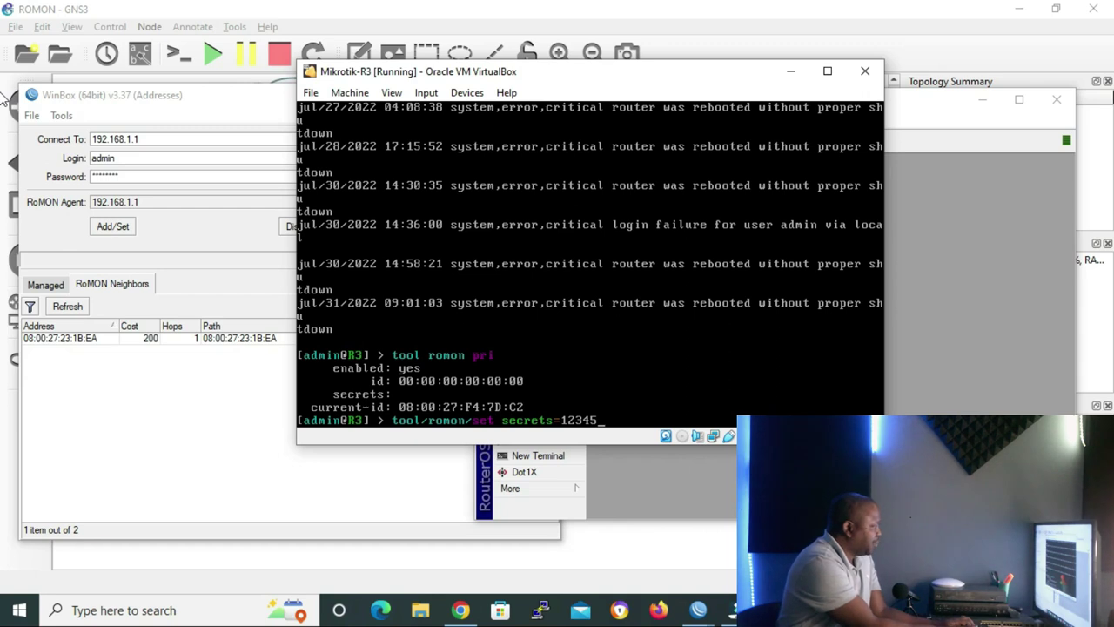
key("Return")
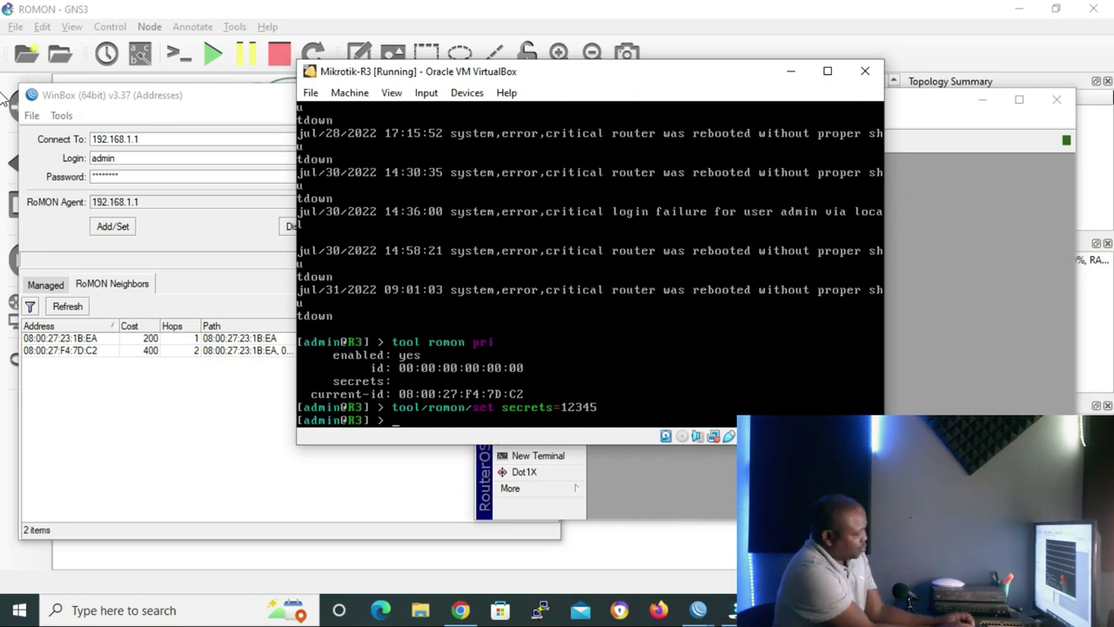
- Set R3's RoMON ID to 00:00:00:00:00:03 with 'tool romon set id' in its console
type("tool")
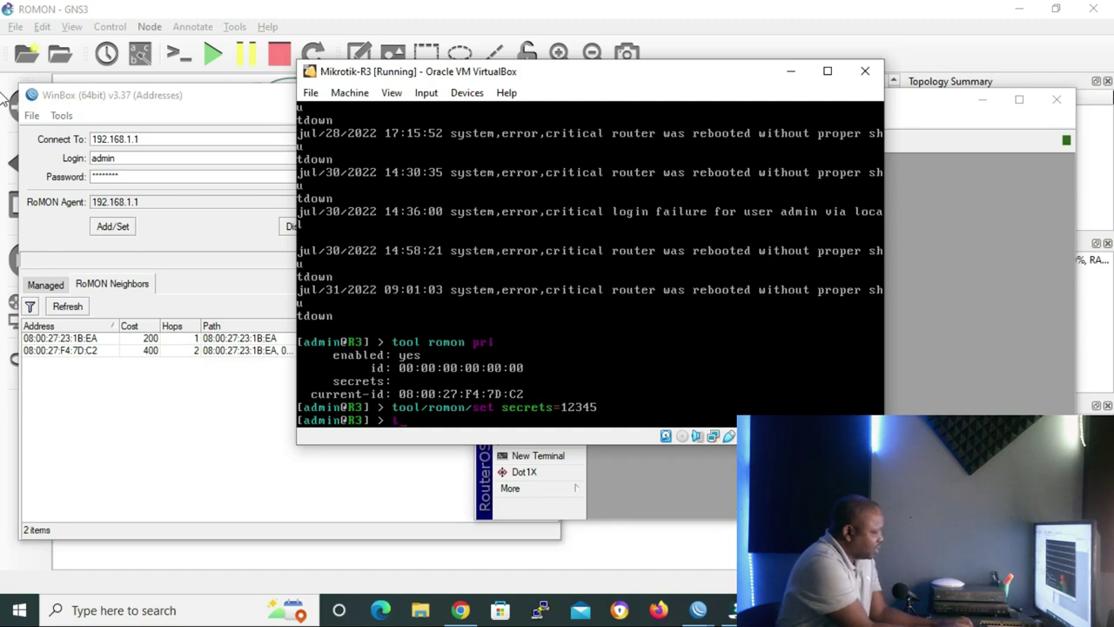
type(" r")
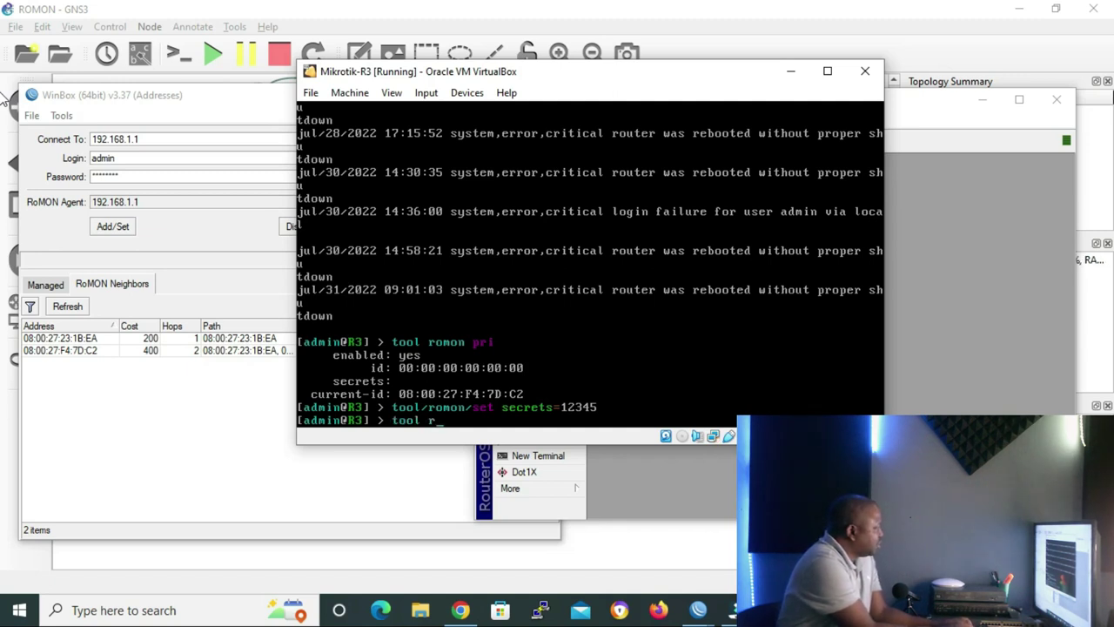
type("omon/set id=")
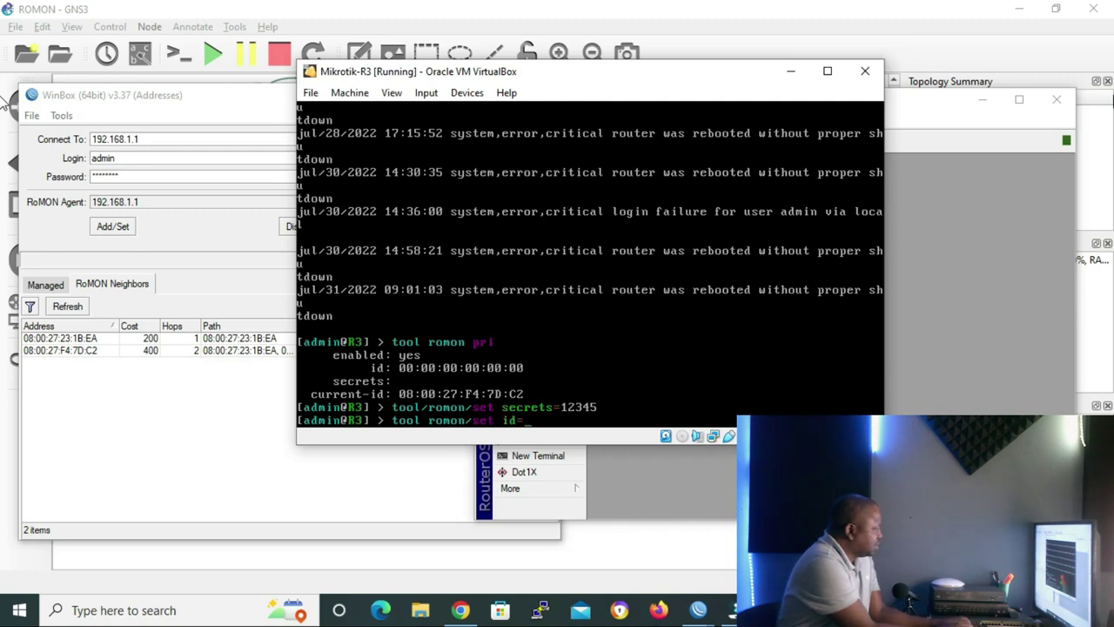
type("00:")
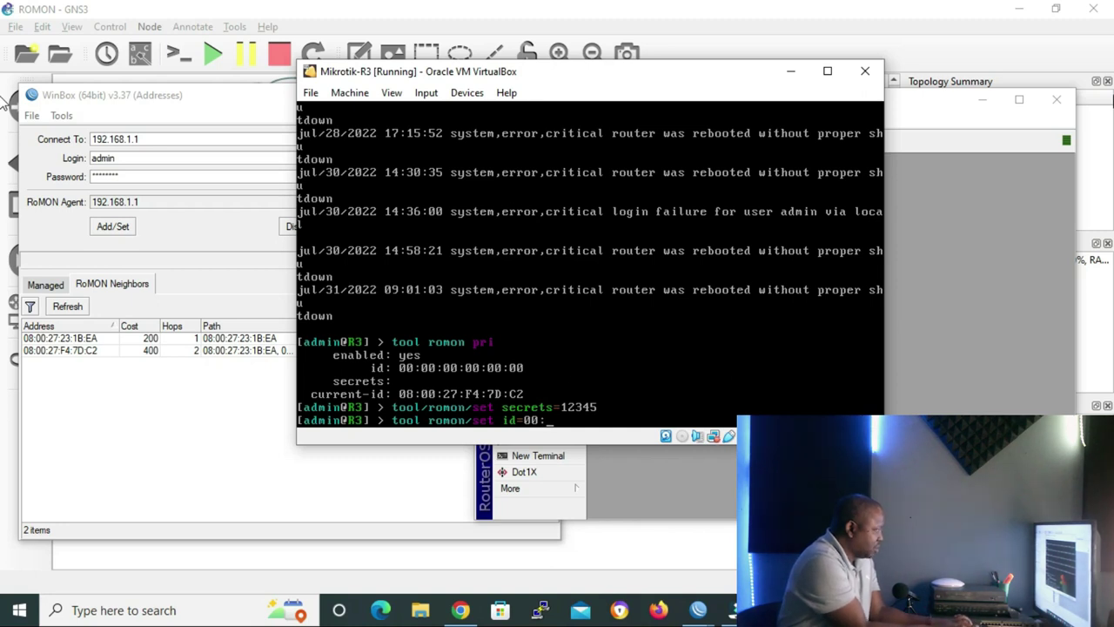
type("00:")
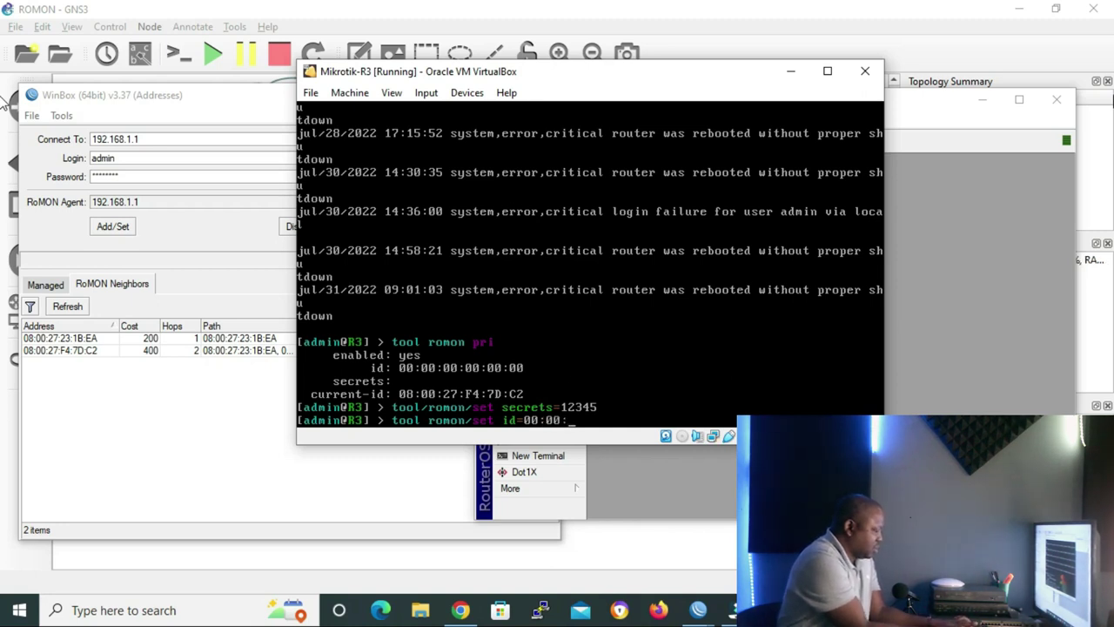
type("00:")
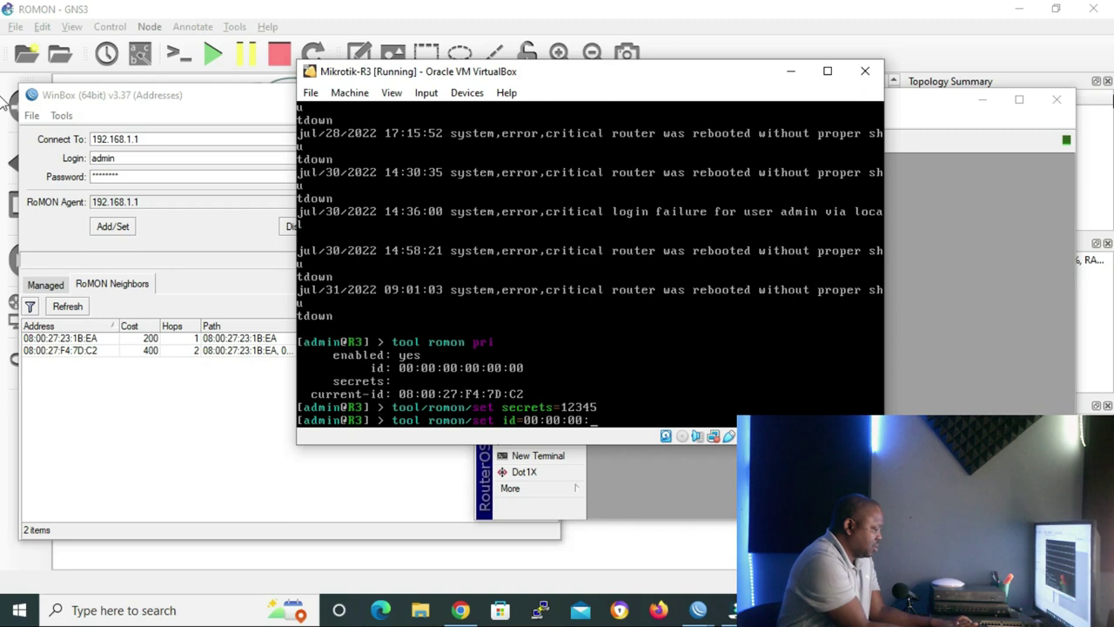
type("00:00")
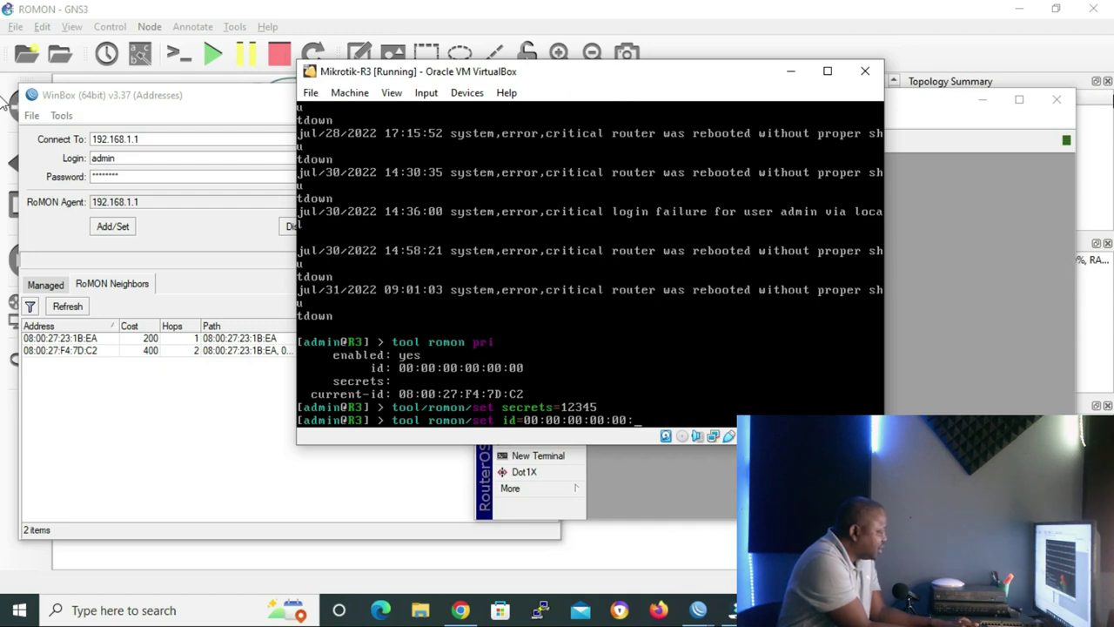
type(":03")
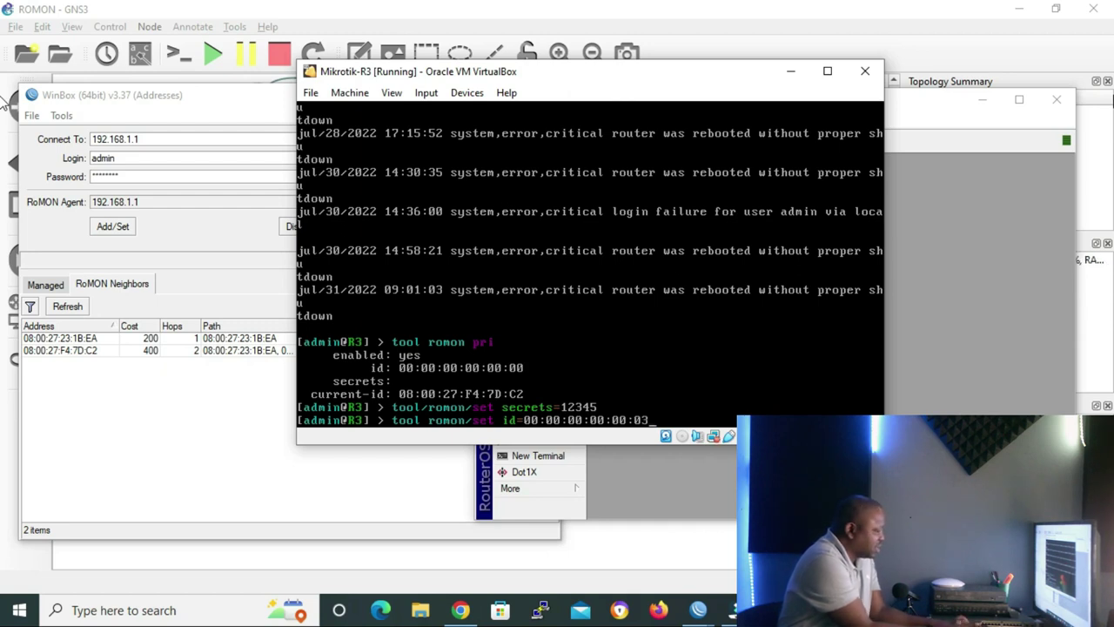
key("Return")
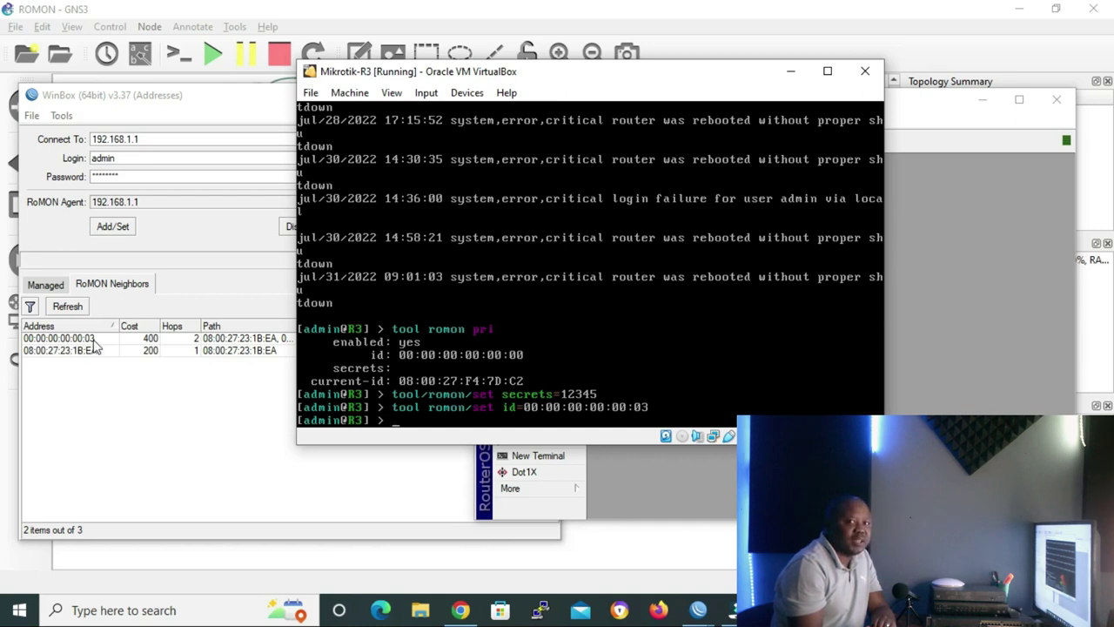
- Minimize the R3 VirtualBox console and bring up Tools > RoMON in R1's WinBox session
left_click(792, 72)
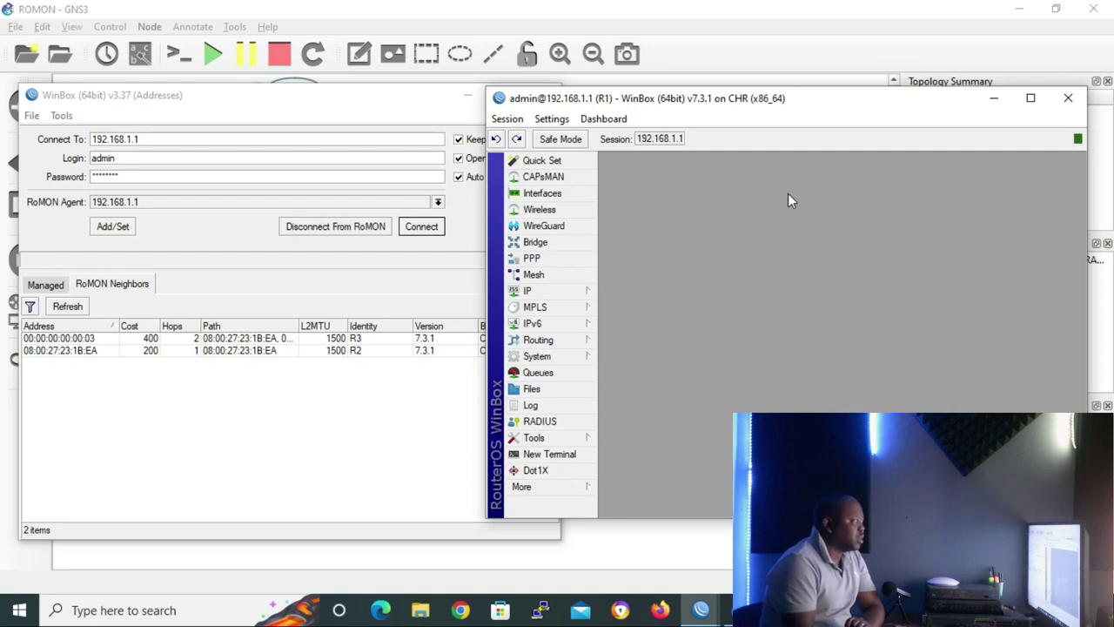
left_click(540, 439)
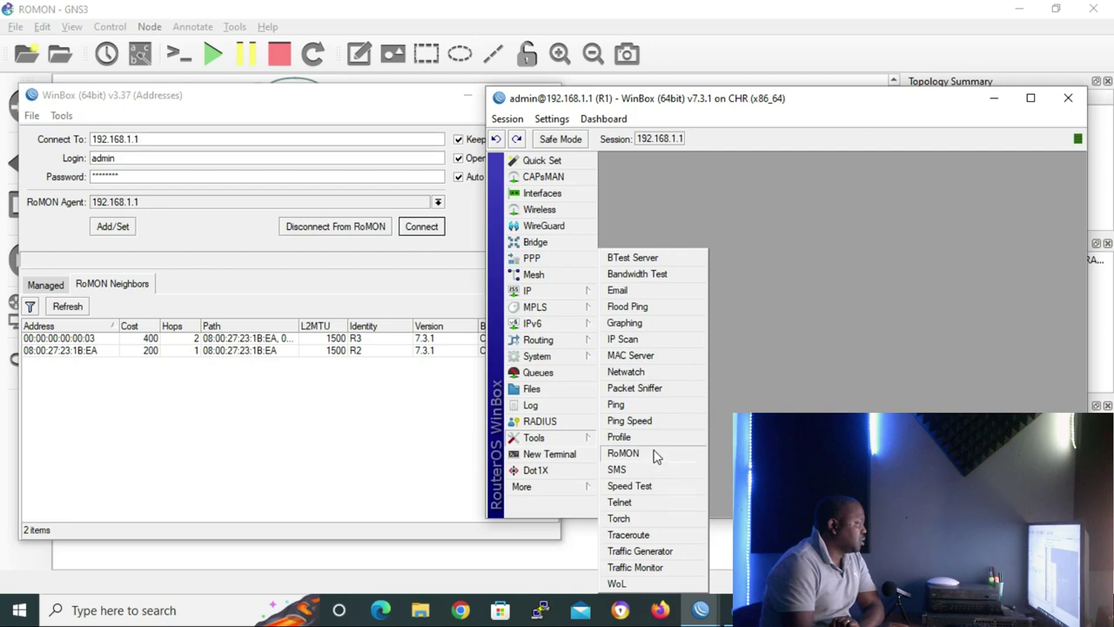
left_click(656, 456)
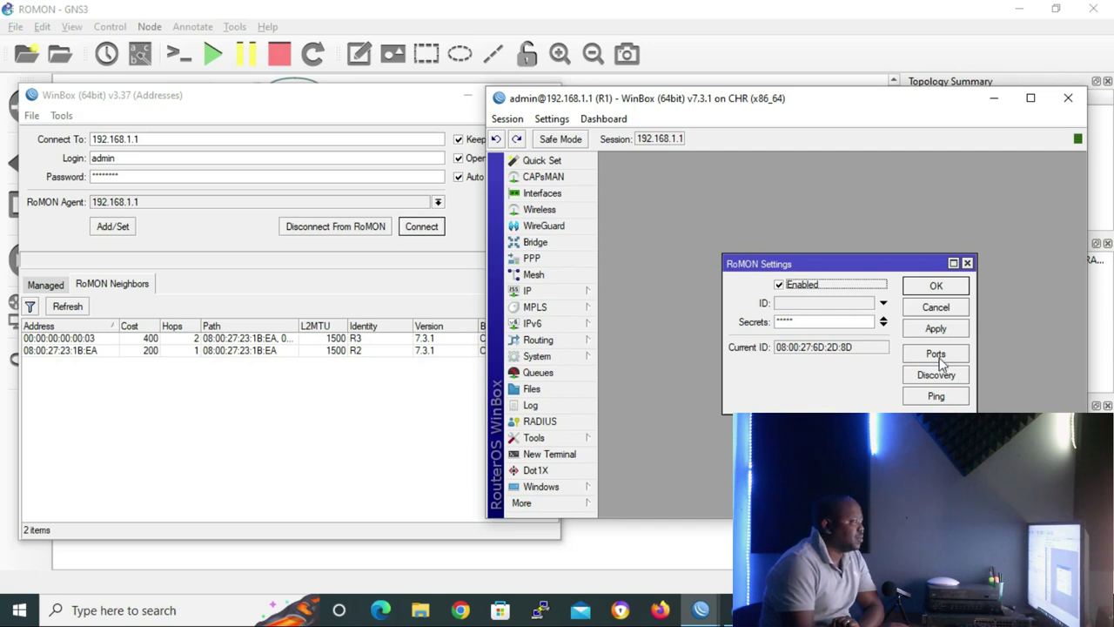
- Attempt to remove R1's 'all' RoMON port, dismiss the error, then open it for editing
left_click(940, 359)
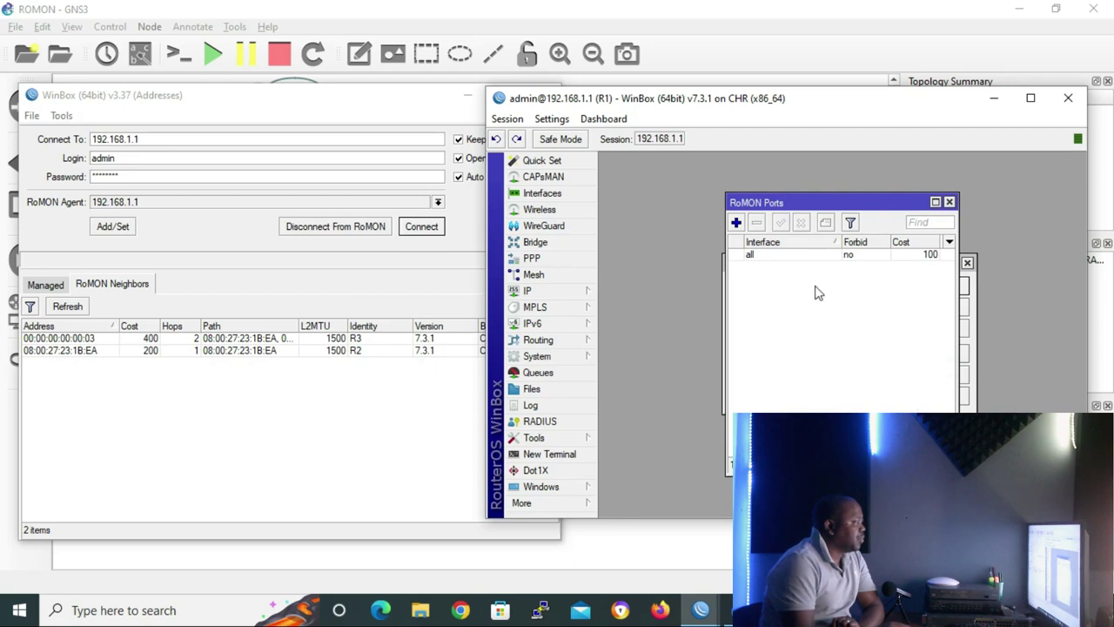
left_click(779, 258)
left_click(780, 261)
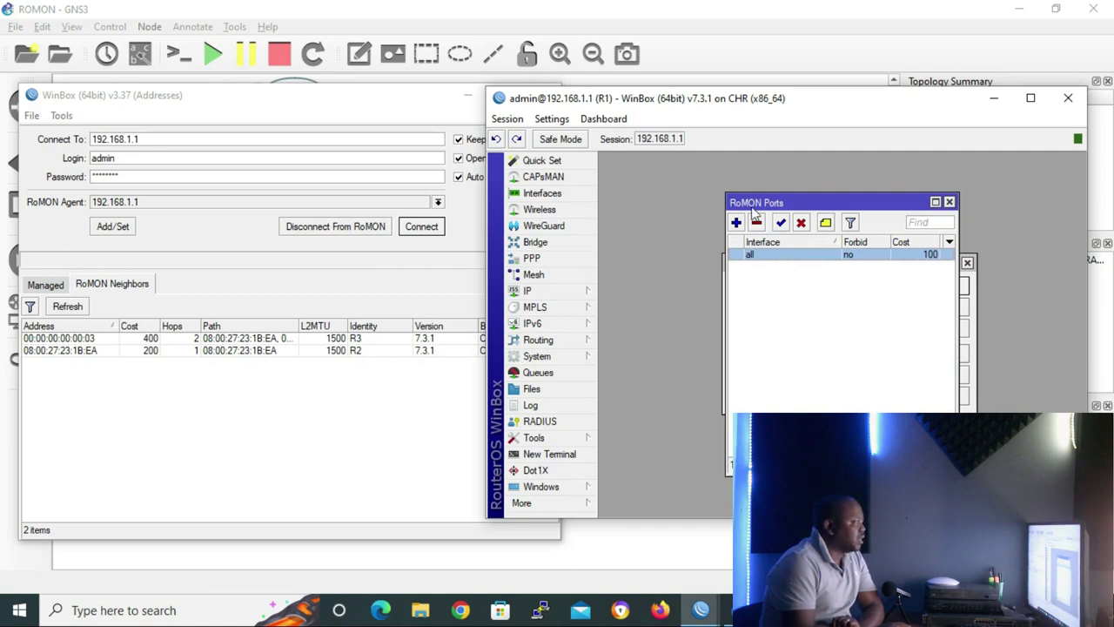
left_click(758, 223)
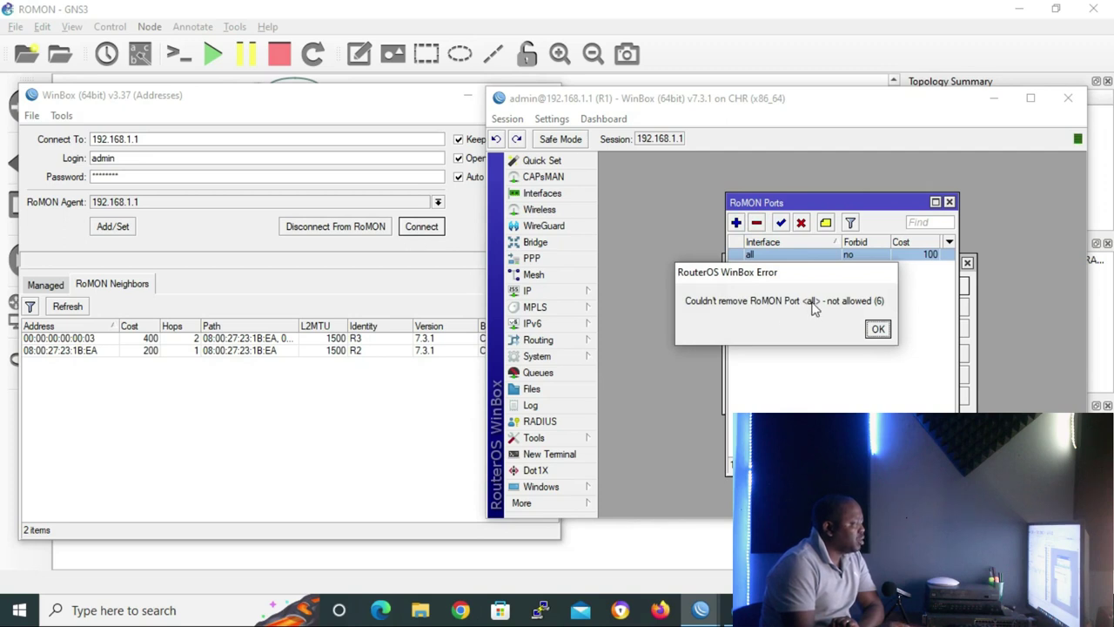
left_click(878, 330)
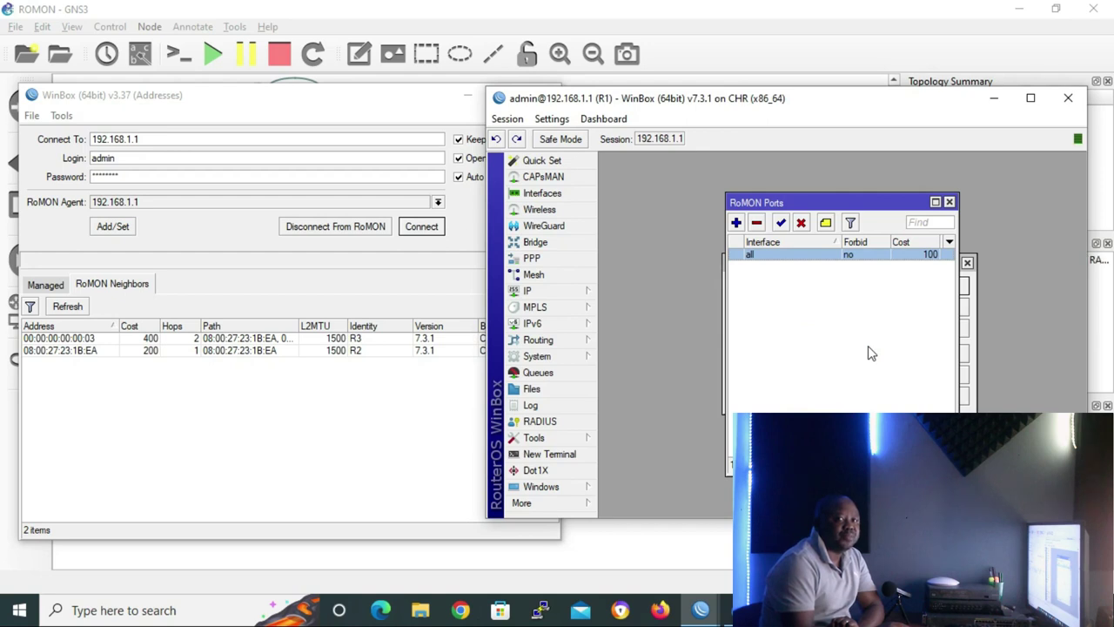
double_click(772, 255)
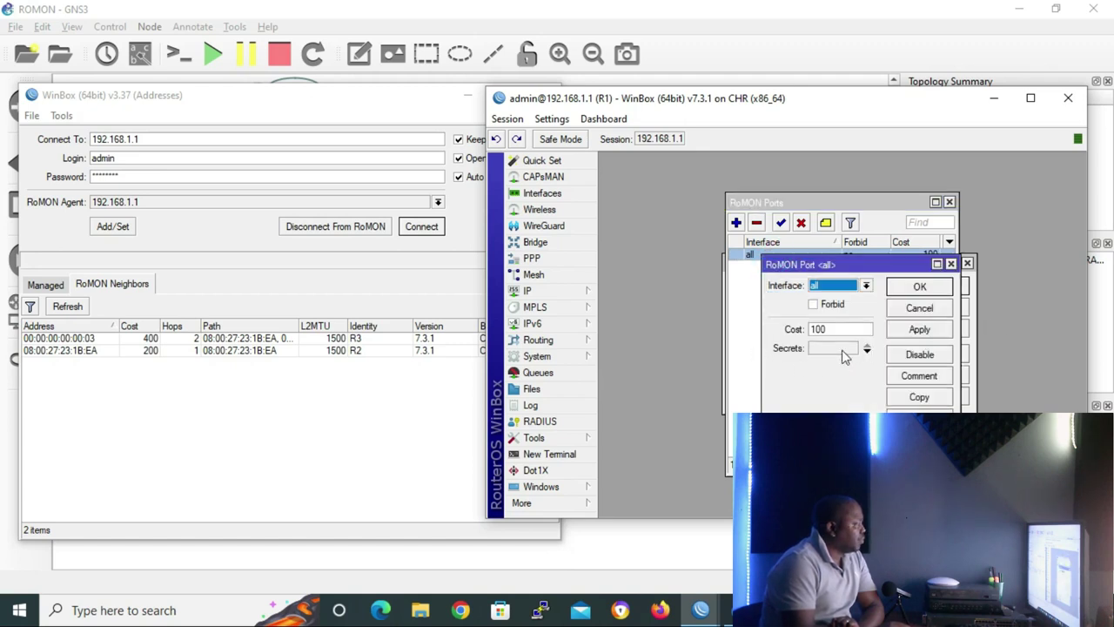
- Mark R1's 'all' RoMON port as Forbid and confirm the change
left_click(812, 305)
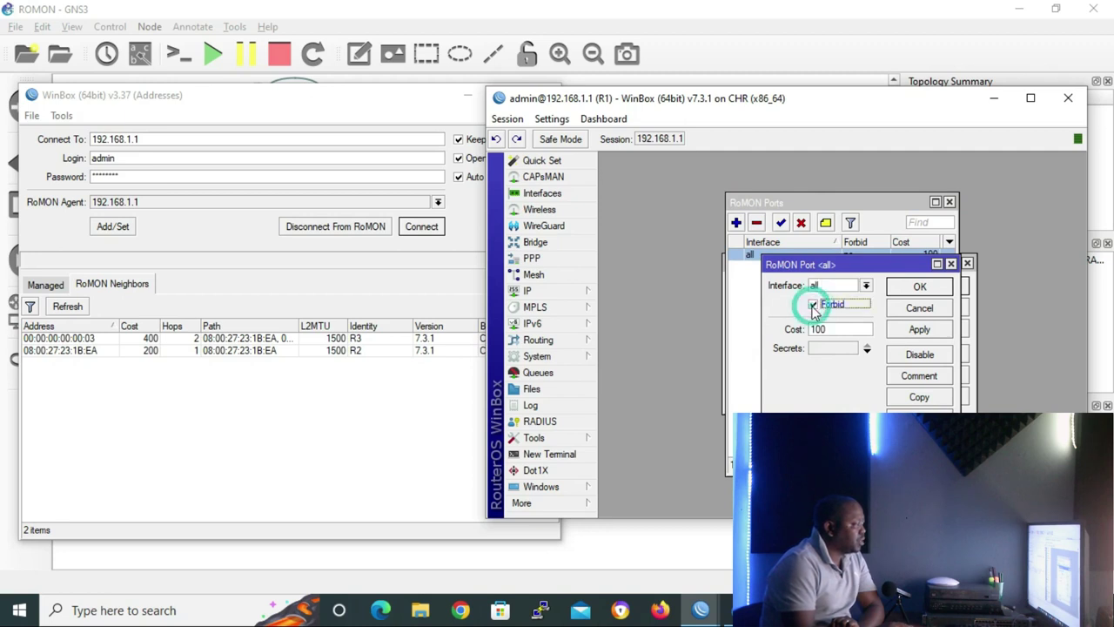
left_click(923, 289)
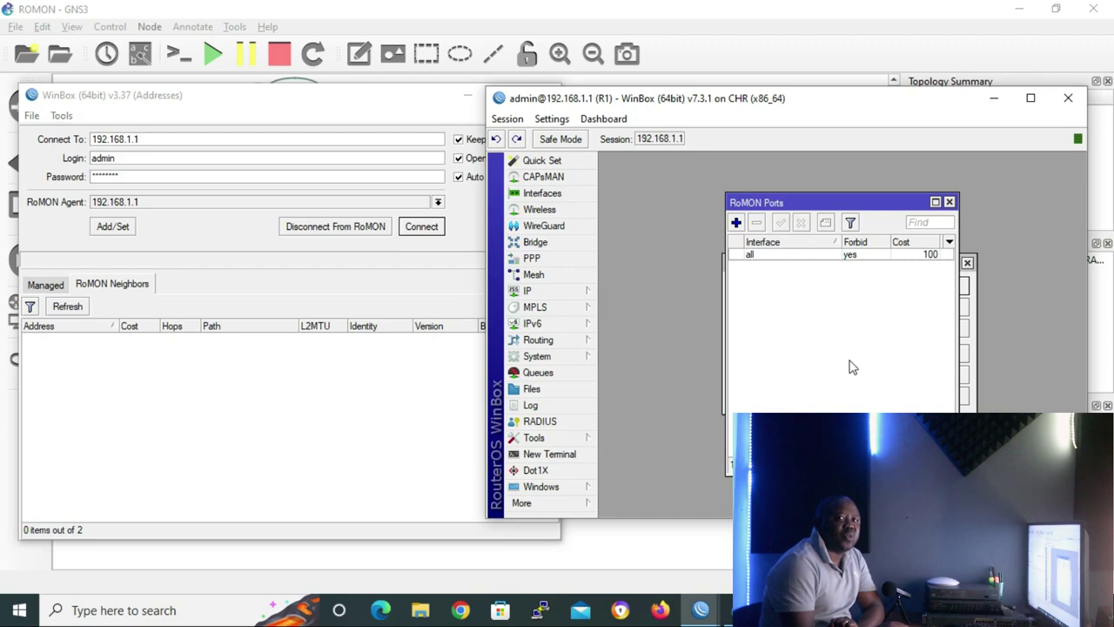
left_click(736, 224)
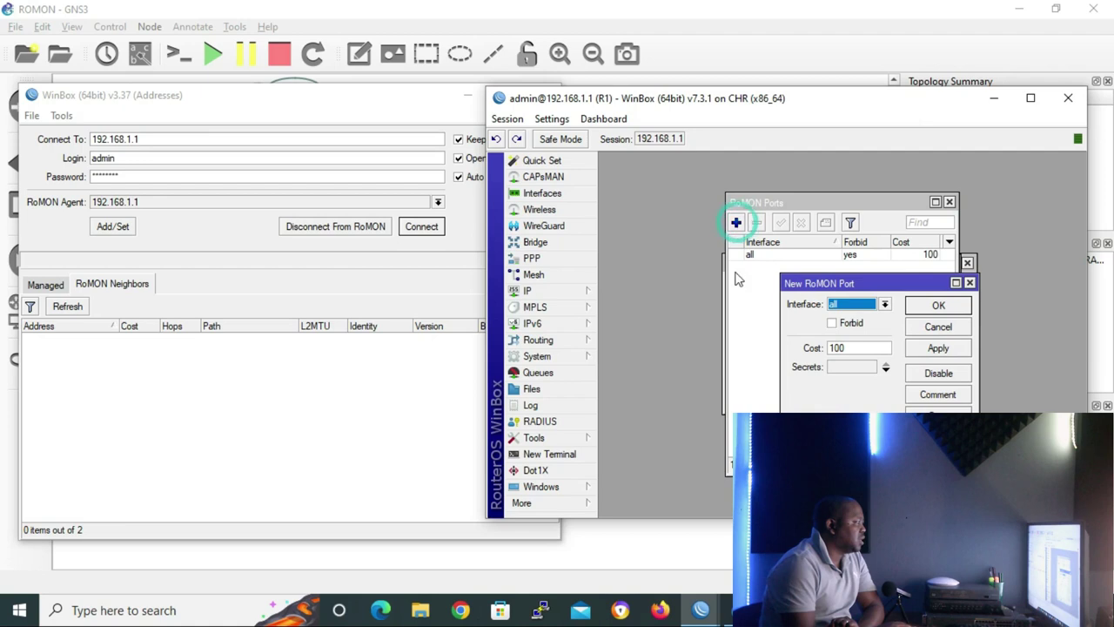
- Add ether2 as an allowed RoMON port on R1 at cost 100
left_click(886, 306)
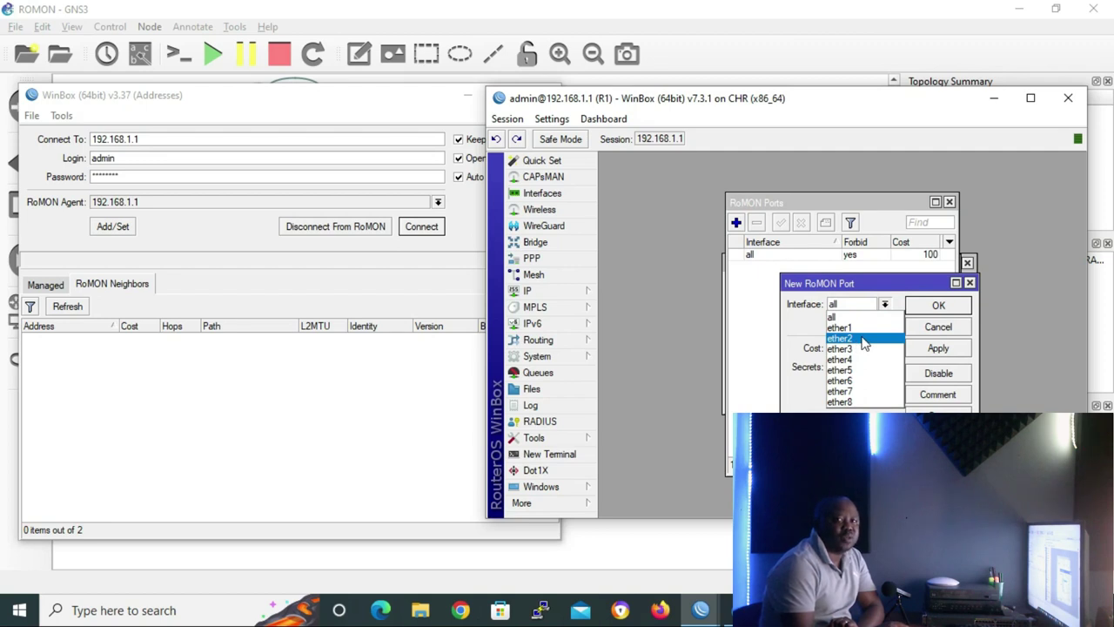
left_click(862, 338)
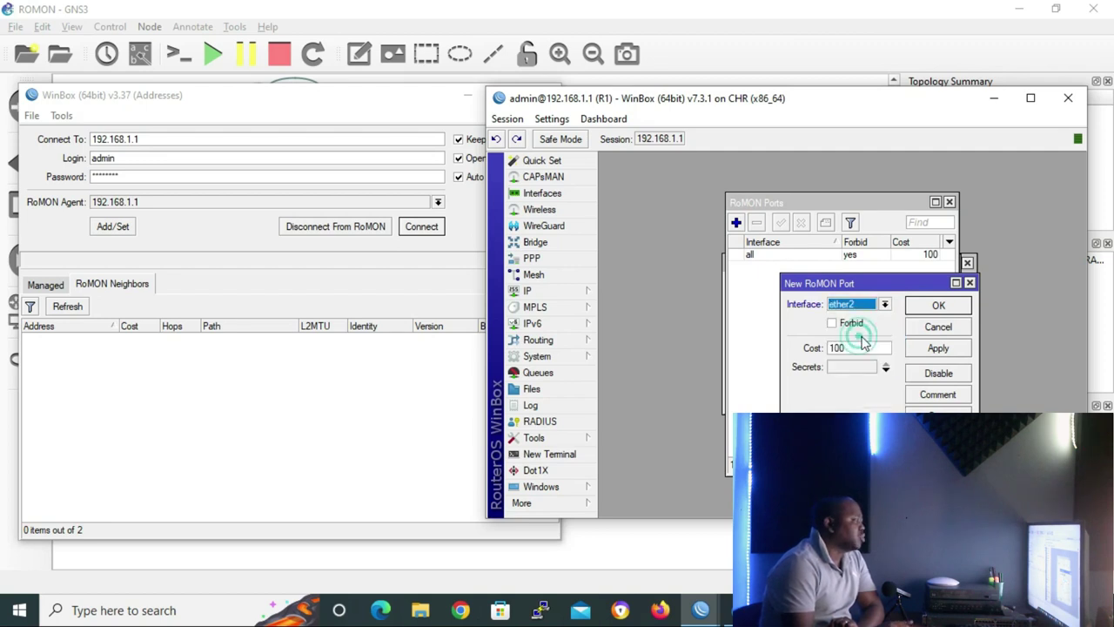
left_click(923, 306)
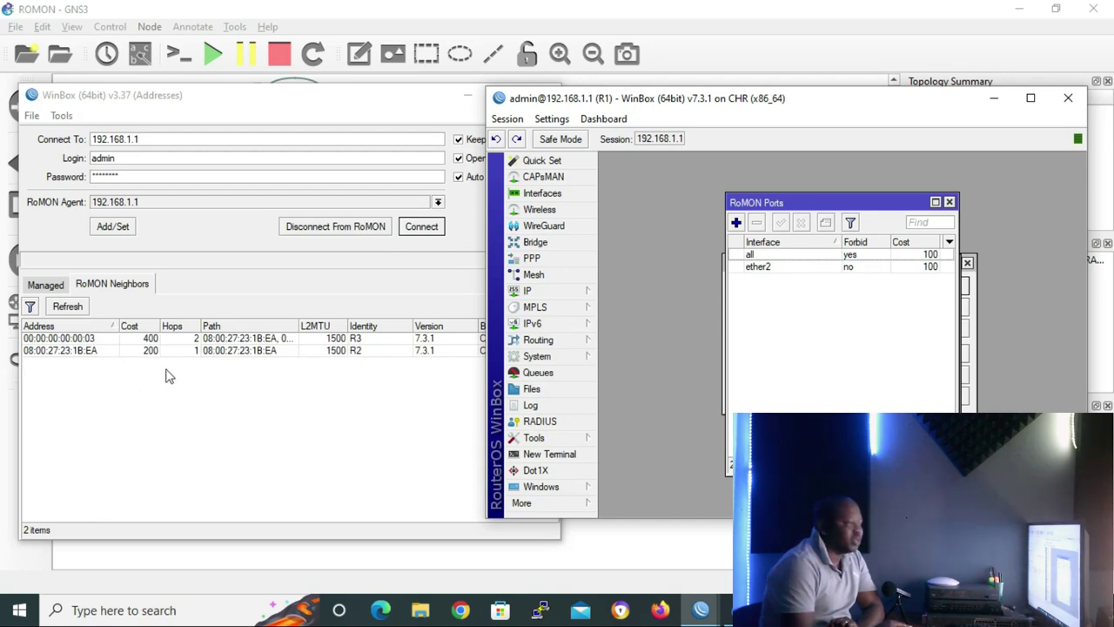
- Set the ether2 RoMON port to Forbid, then remove it
double_click(792, 270)
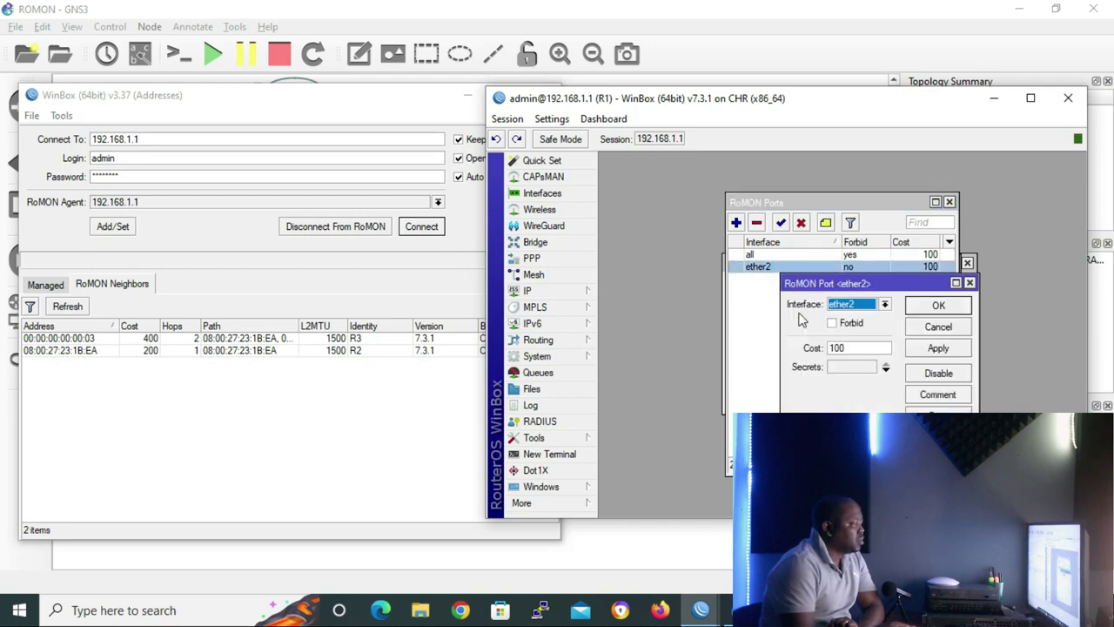
left_click(833, 323)
left_click(833, 323)
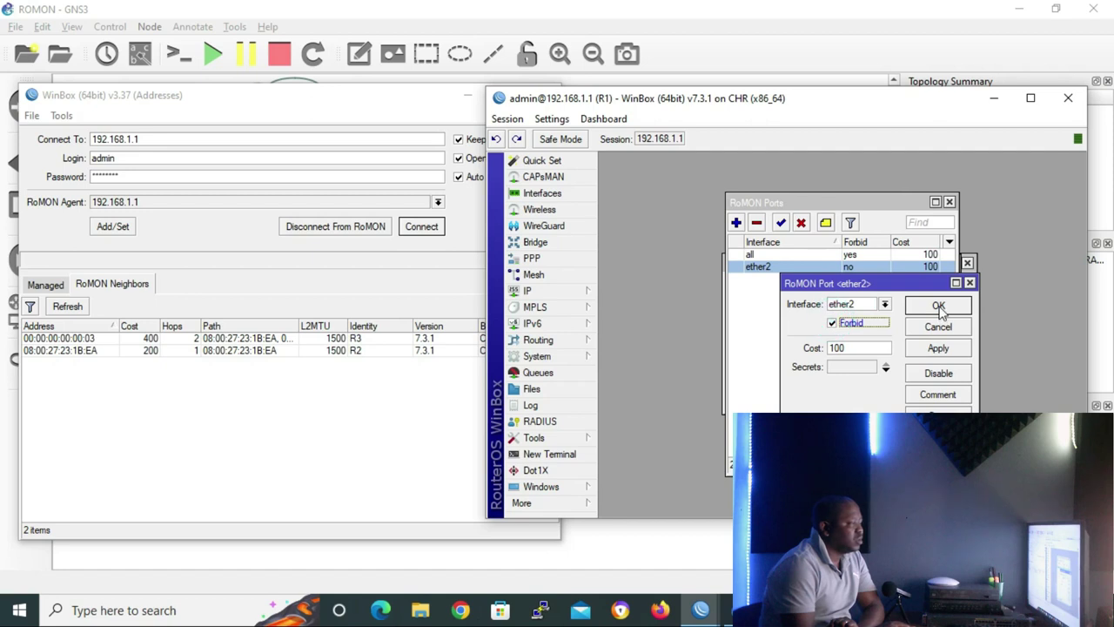
left_click(937, 305)
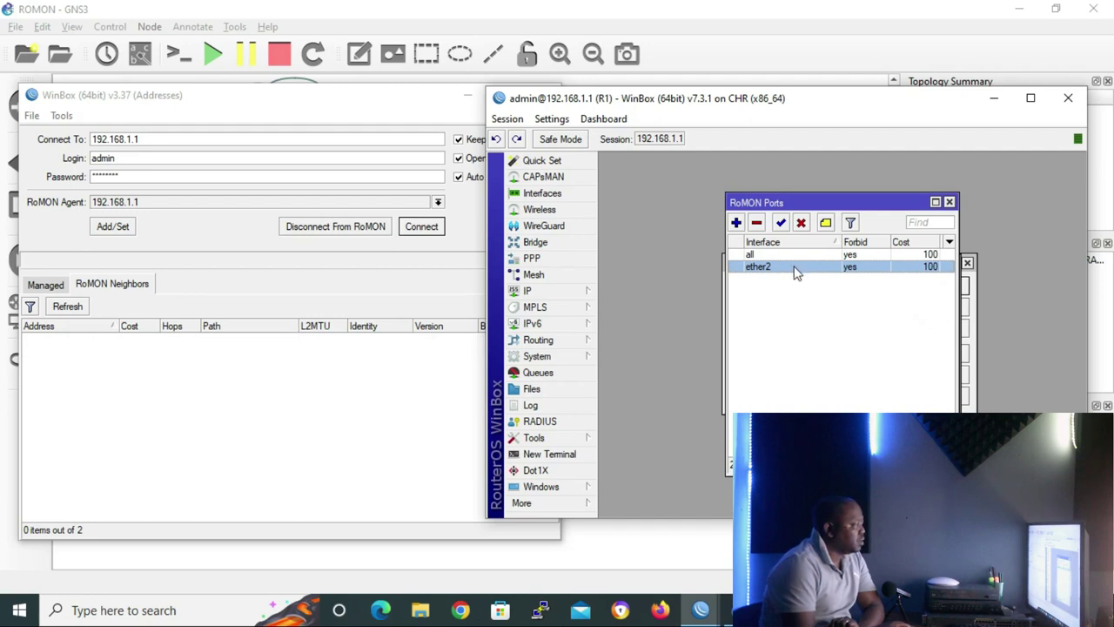
left_click(756, 223)
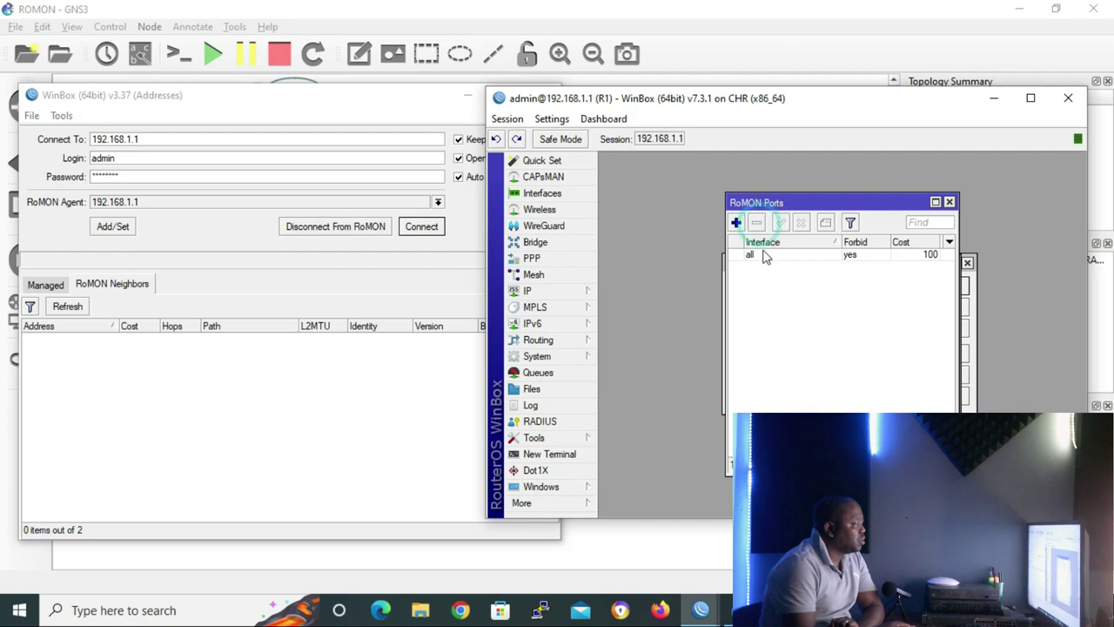
- Uncheck Forbid on the 'all' RoMON port and close the RoMON Ports list
left_click(765, 255)
double_click(765, 256)
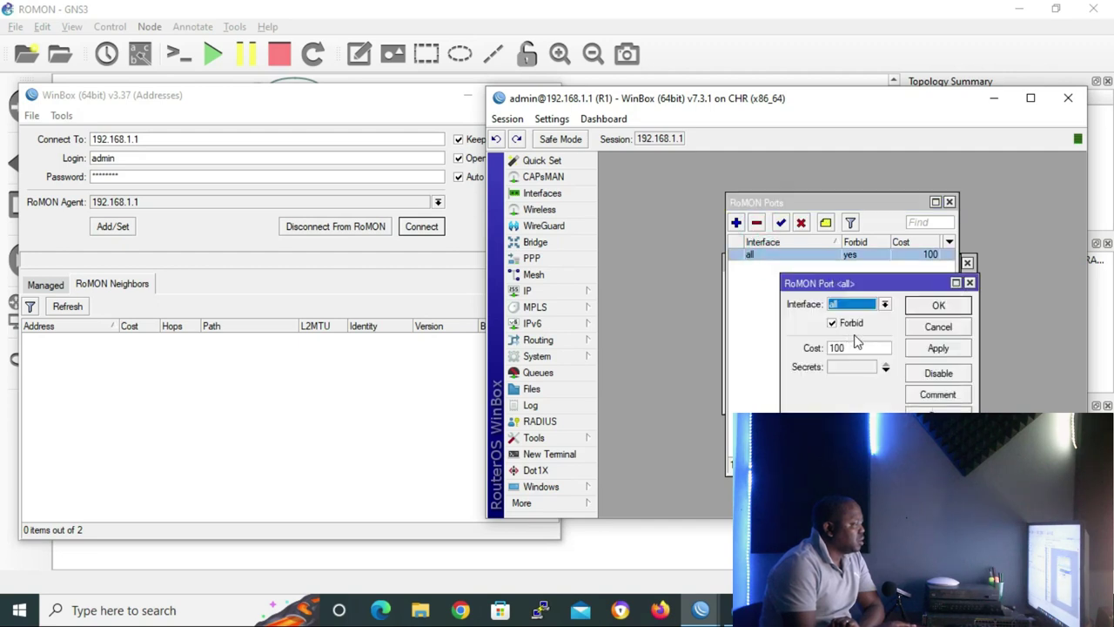
left_click(831, 324)
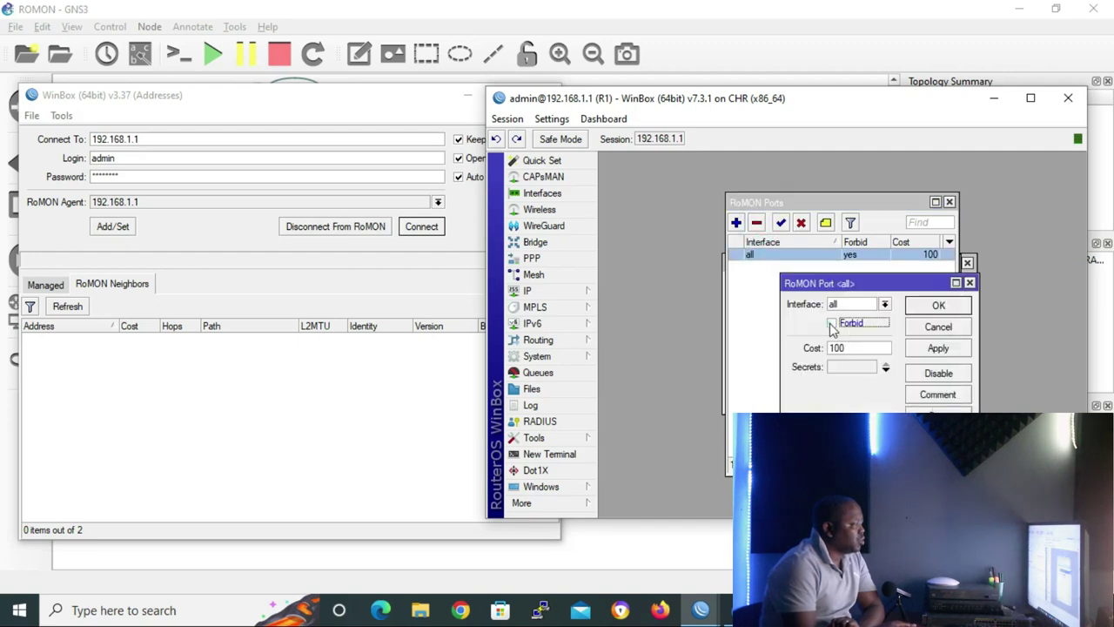
left_click(938, 306)
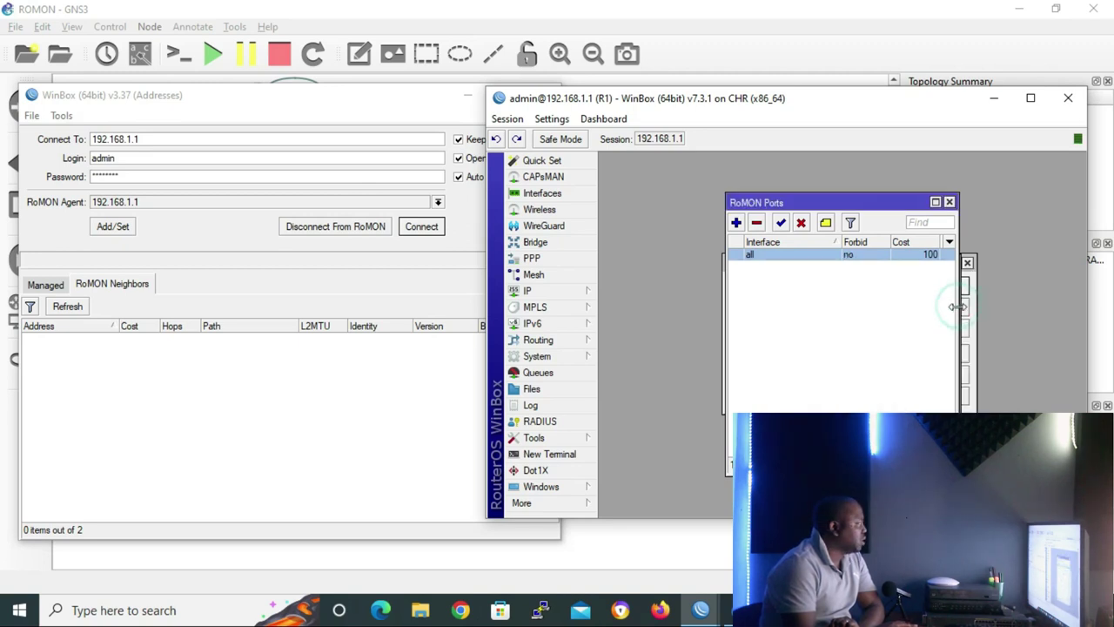
left_click(950, 202)
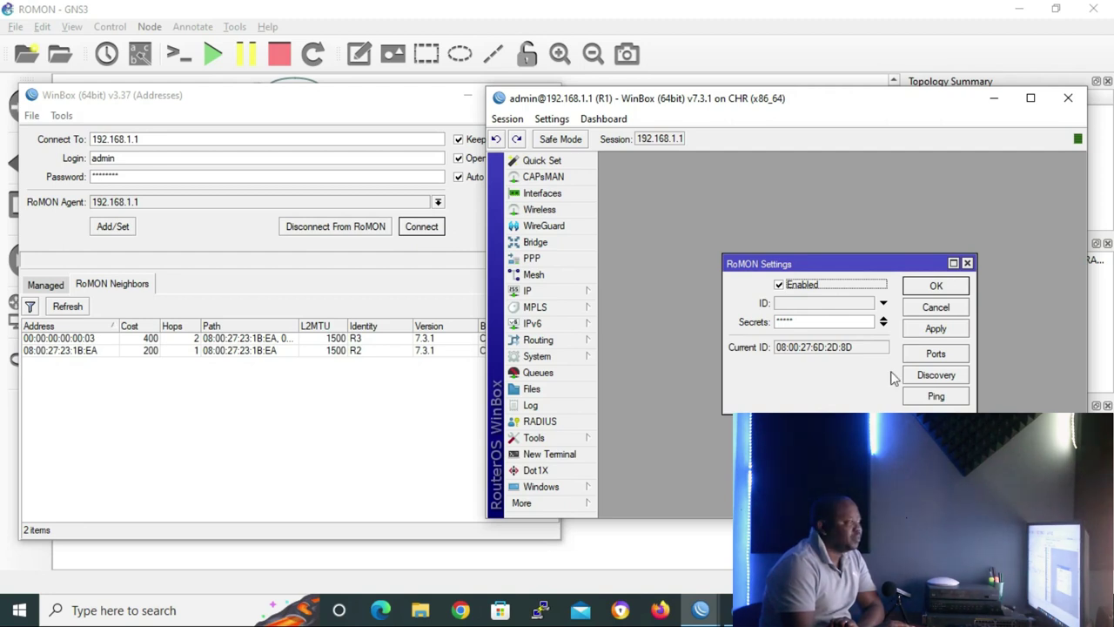
- Run RoMON discovery from R1, showing R3 at 2 hops and R2 at 1 hop
left_click(919, 381)
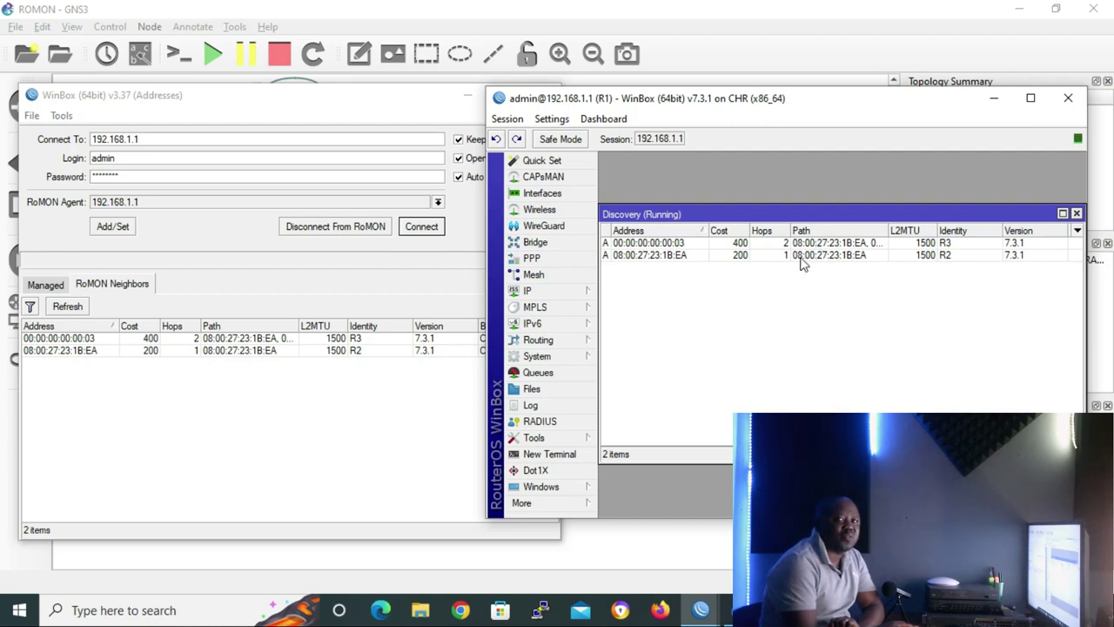
left_click(1077, 214)
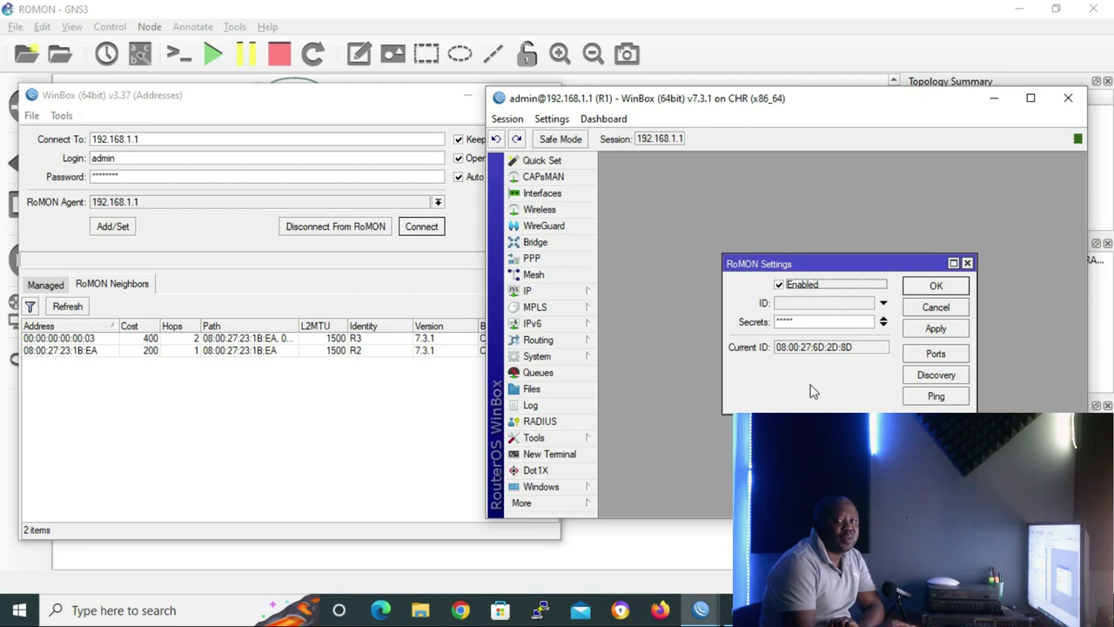
- Ping RoMON ID 00:00:00:00:00:03 from R1, receiving ten 32-byte replies
left_click(947, 399)
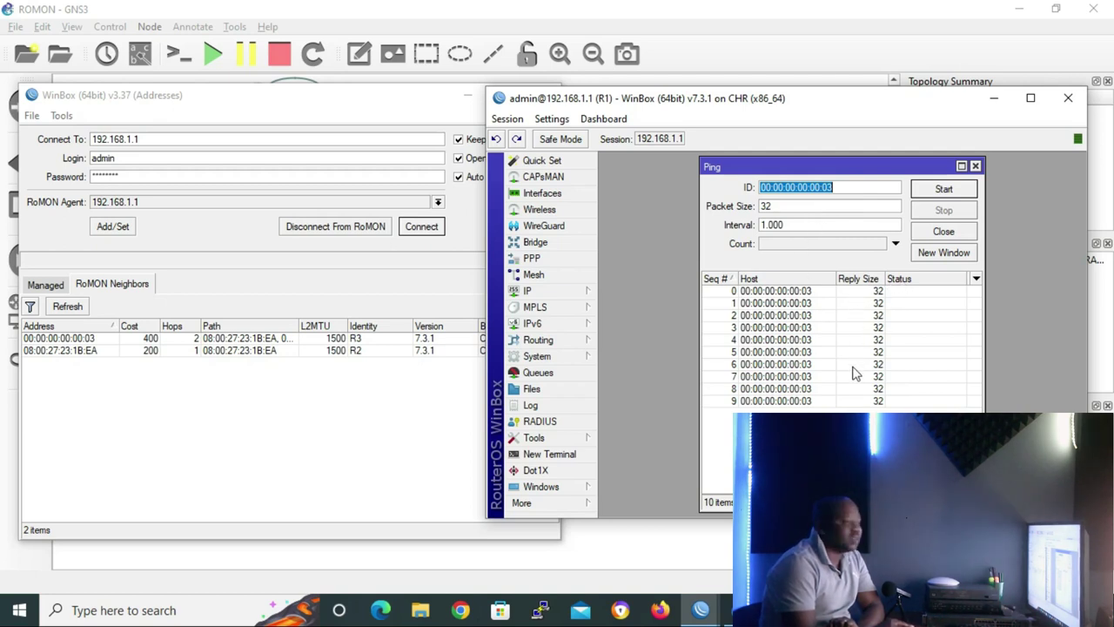
left_click(975, 167)
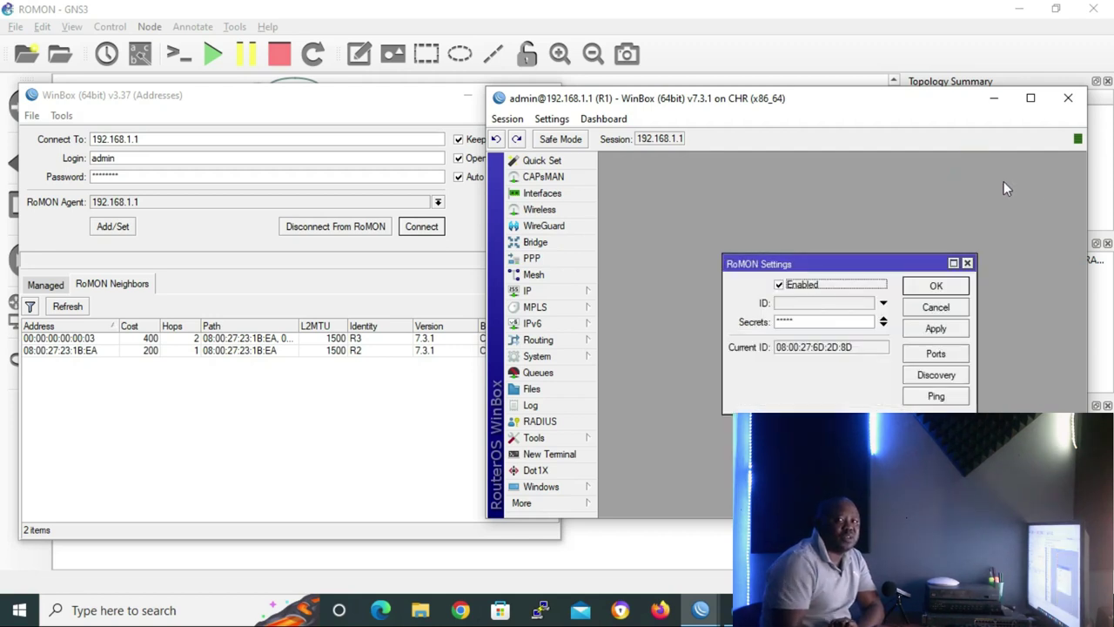